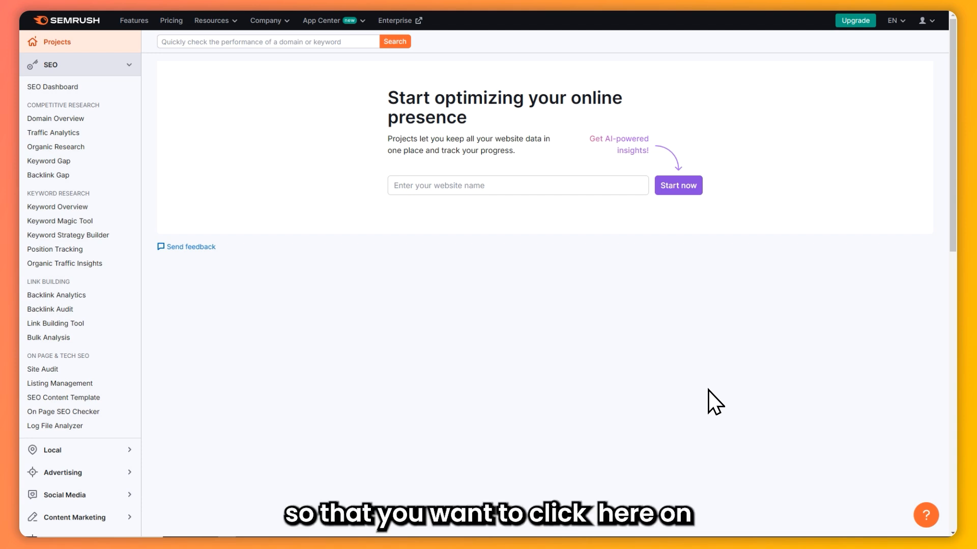
Open the ContentShake AI app from the active apps in the App Center
left_click(337, 25)
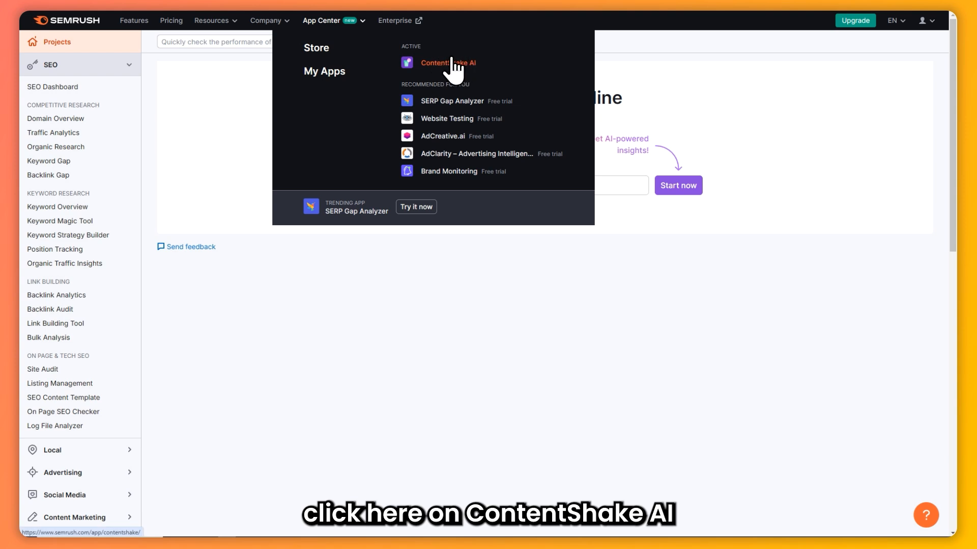
left_click(449, 63)
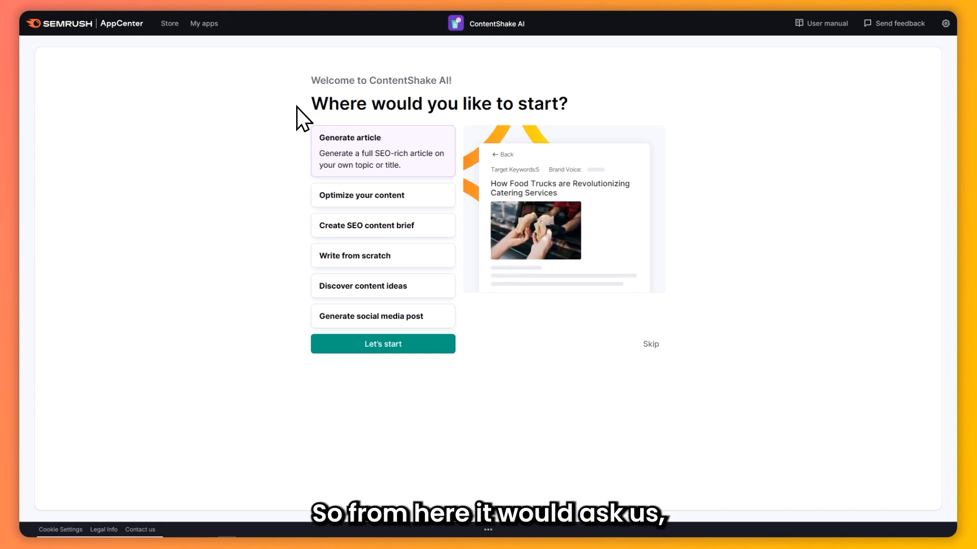
left_click_drag(304, 108, 606, 100)
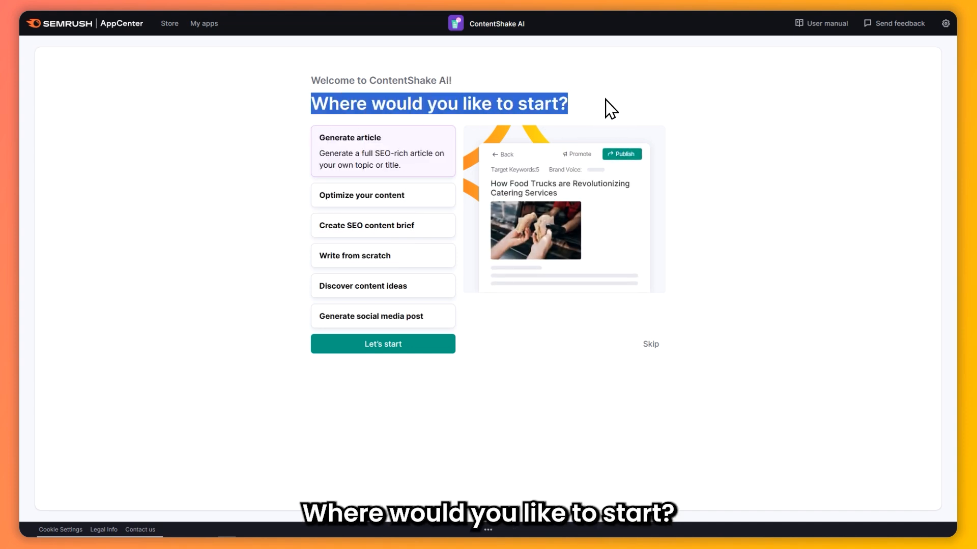
left_click(608, 98)
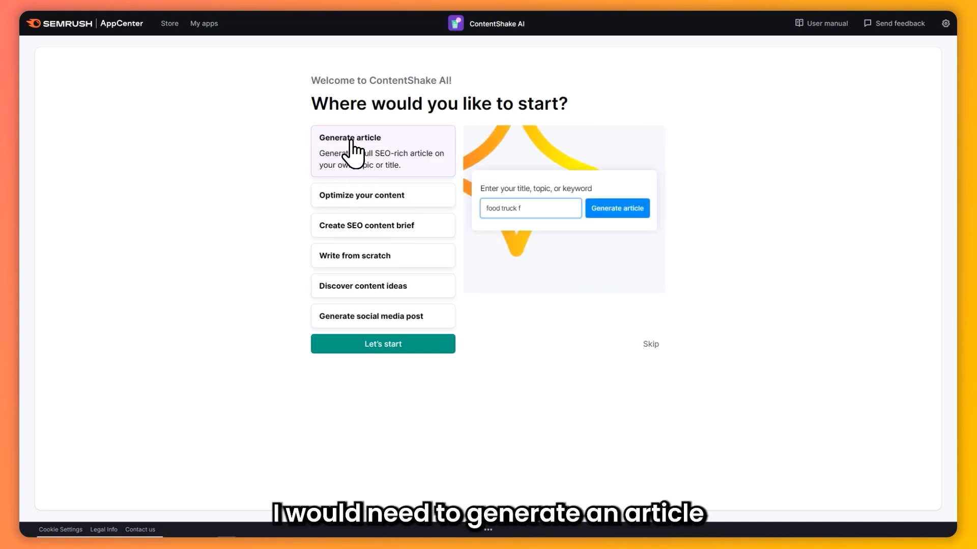
Choose Generate article as the ContentShake AI starting point and proceed
left_click_drag(325, 138, 383, 136)
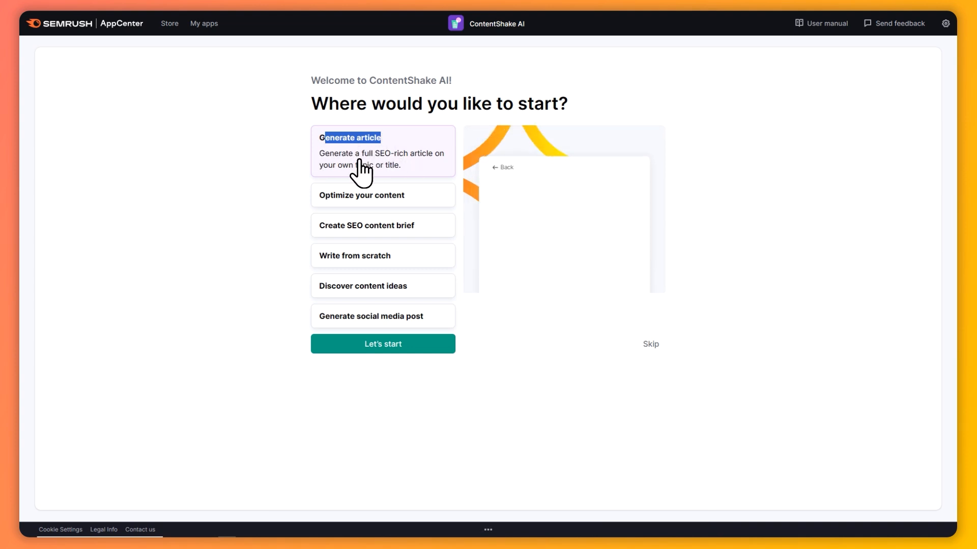
left_click(374, 163)
left_click(405, 196)
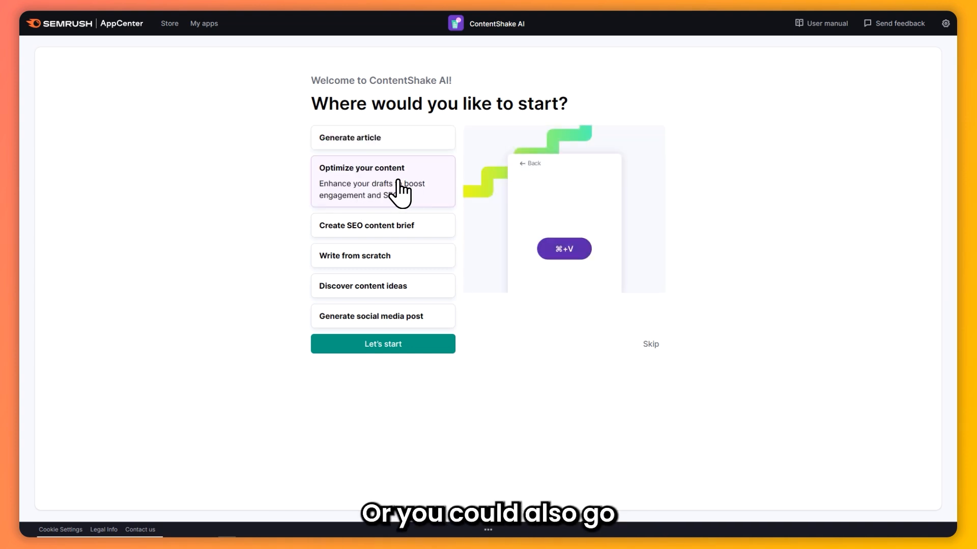
left_click(386, 234)
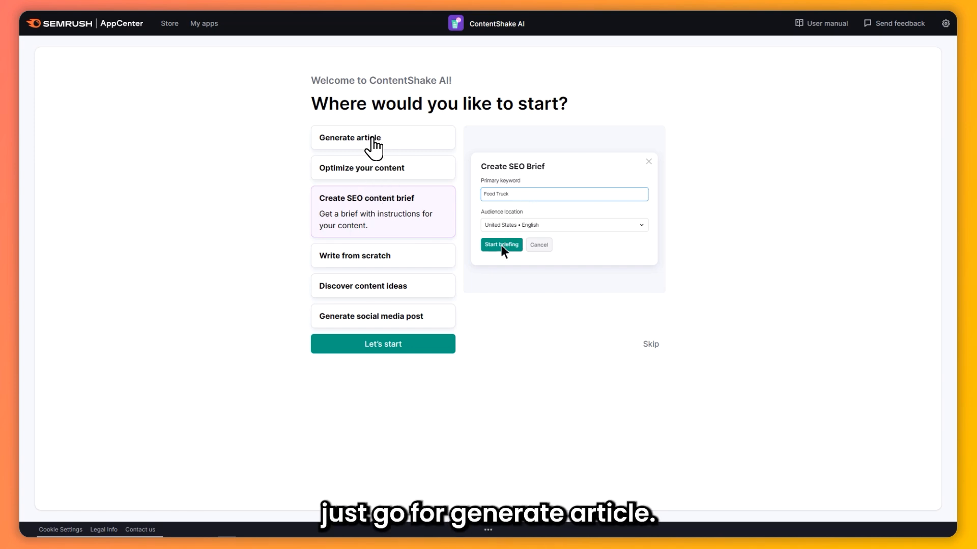
left_click(376, 145)
left_click(383, 345)
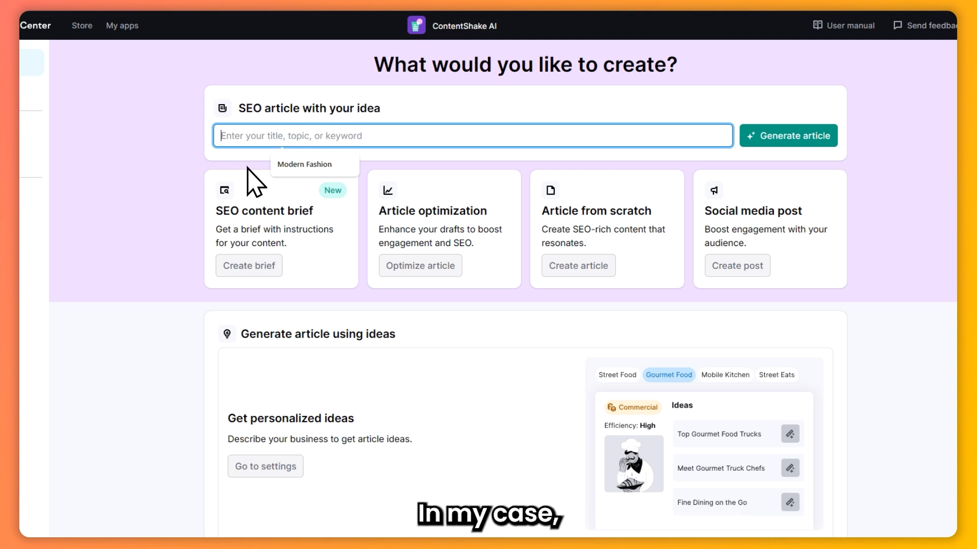
Start generating an SEO article on the topic "Modern Fashion"
left_click(291, 163)
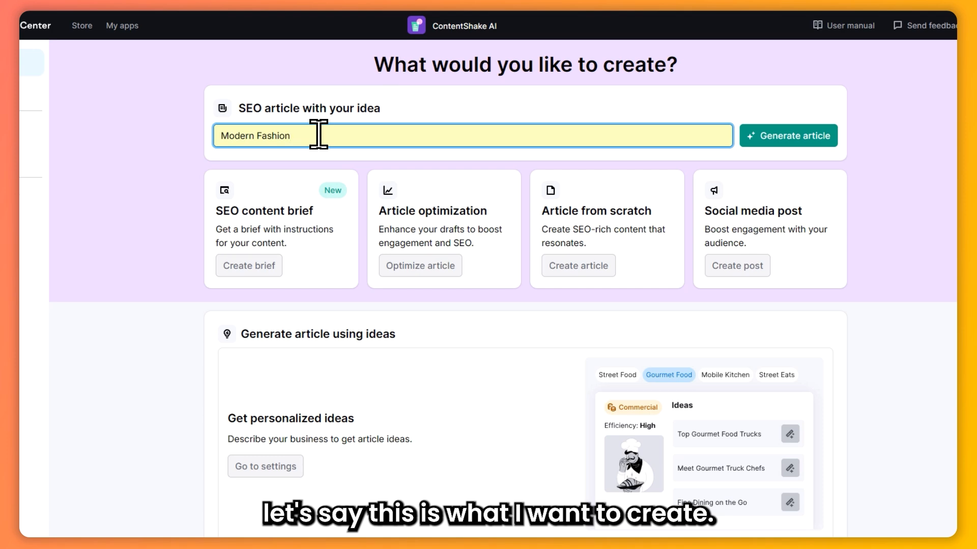
left_click(796, 136)
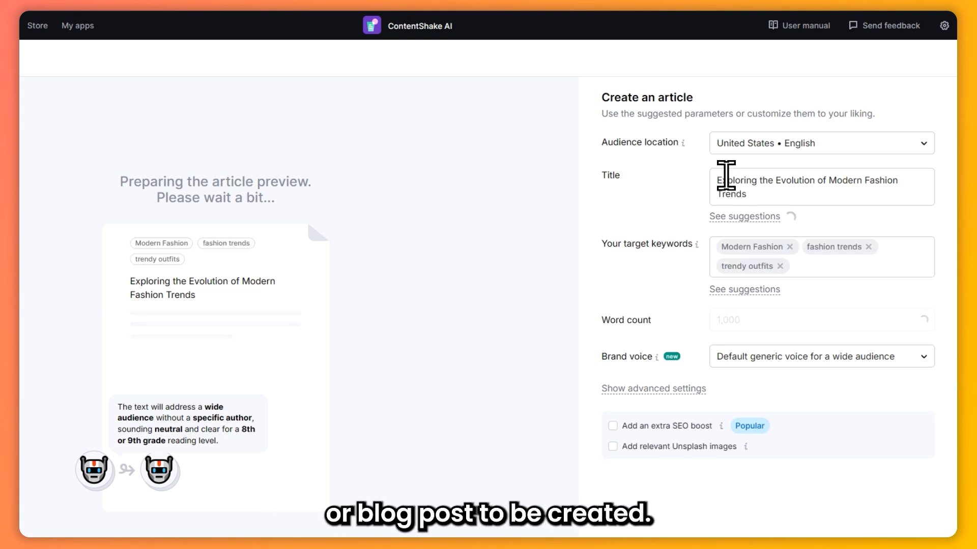
Review the target country and language options for the article's audience location, leaving them as they are
left_click(751, 144)
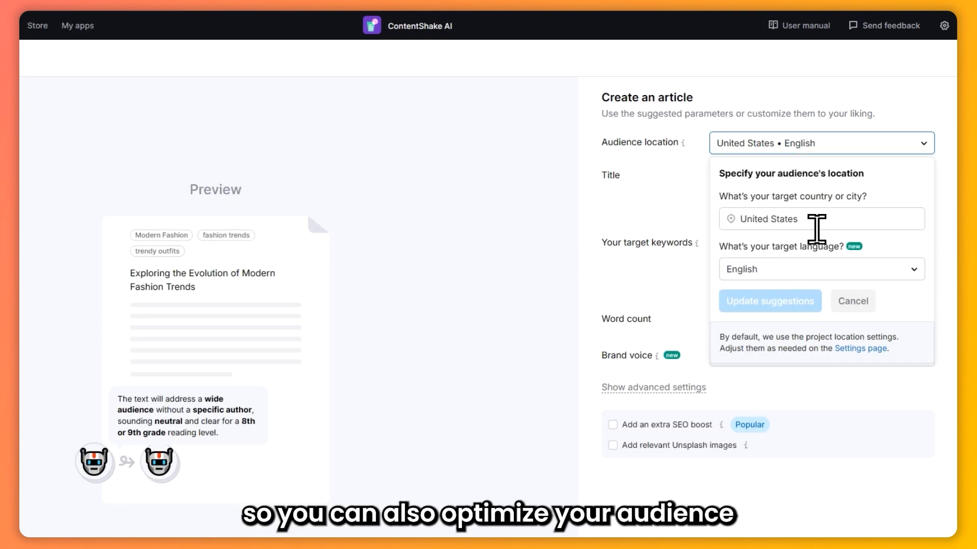
left_click(768, 219)
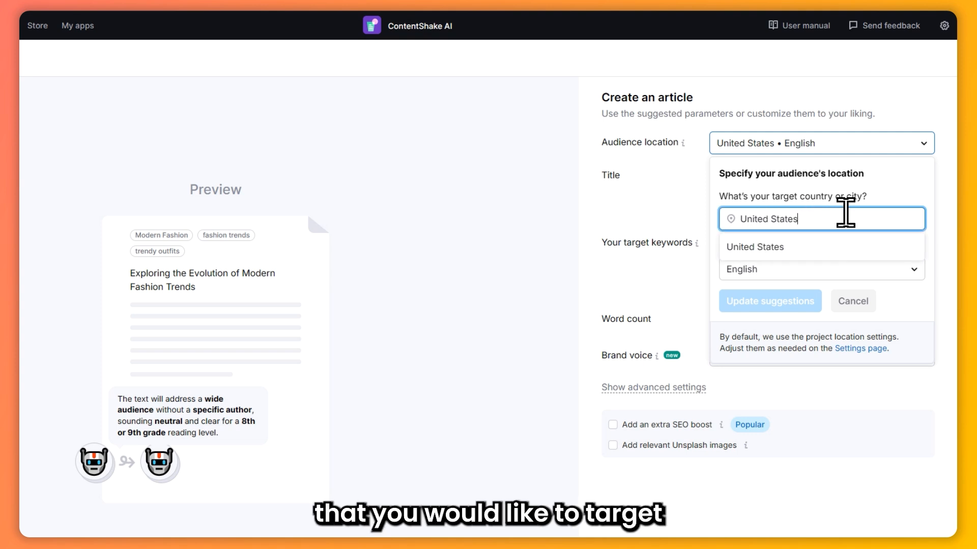
left_click(833, 271)
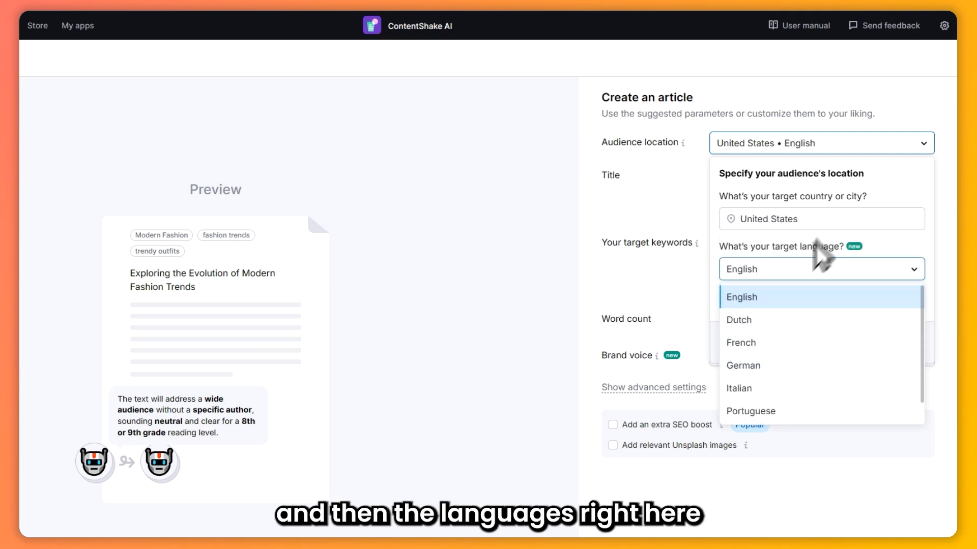
left_click(853, 231)
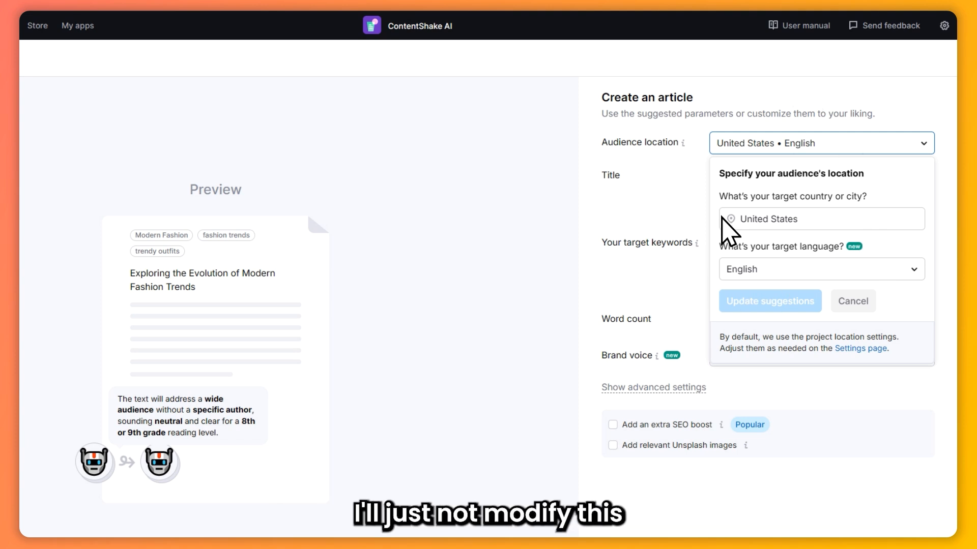
left_click(658, 212)
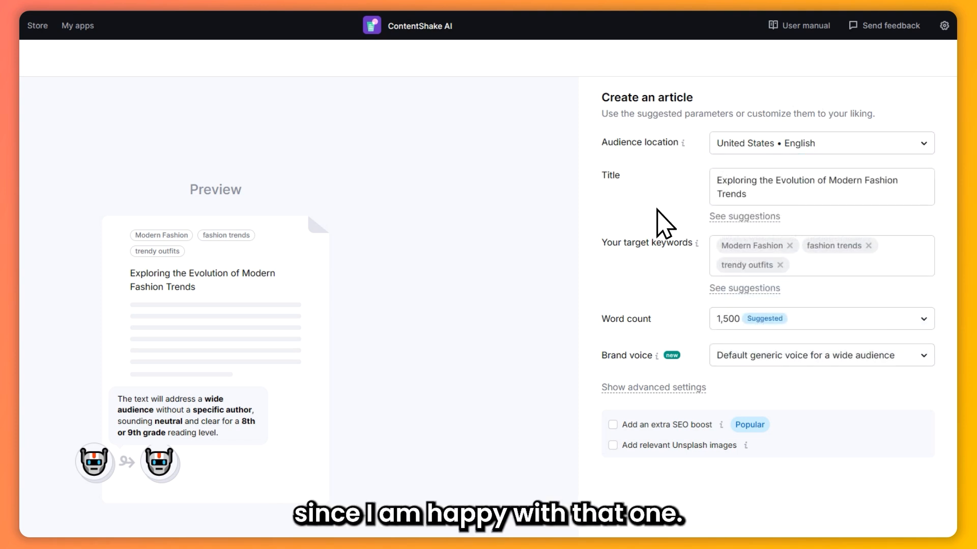
Replace the article title with the AI-suggested "Key Designers Shaping Today's Fashion Landscape"
left_click(774, 191)
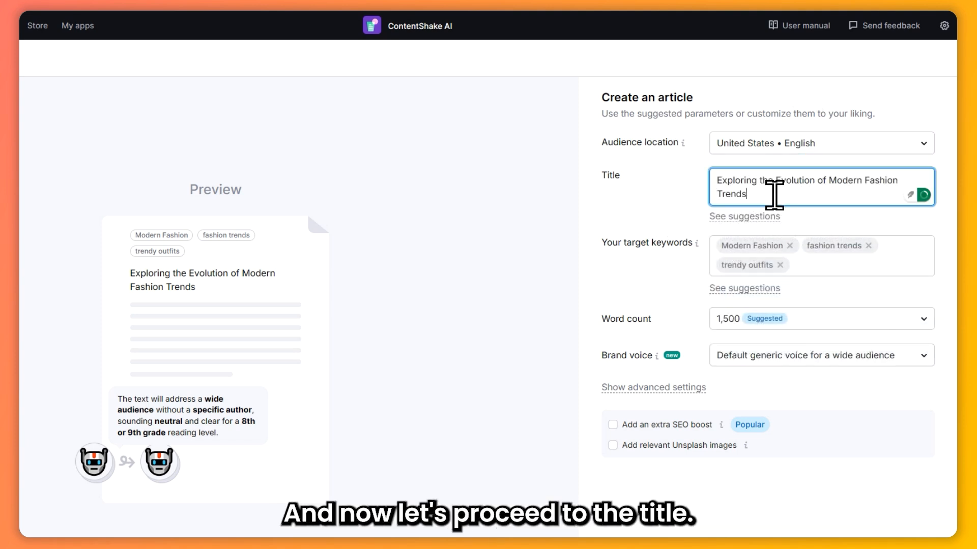
left_click(745, 218)
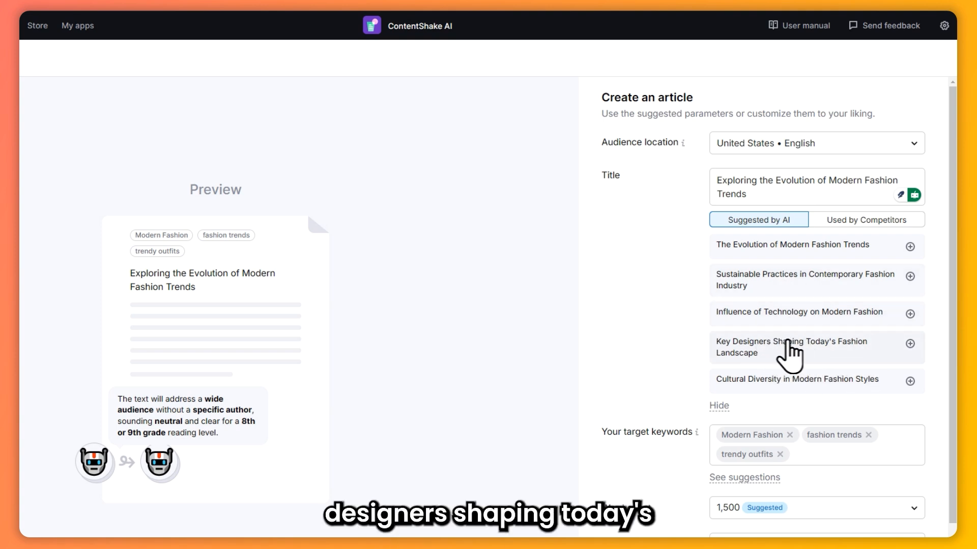
left_click(911, 345)
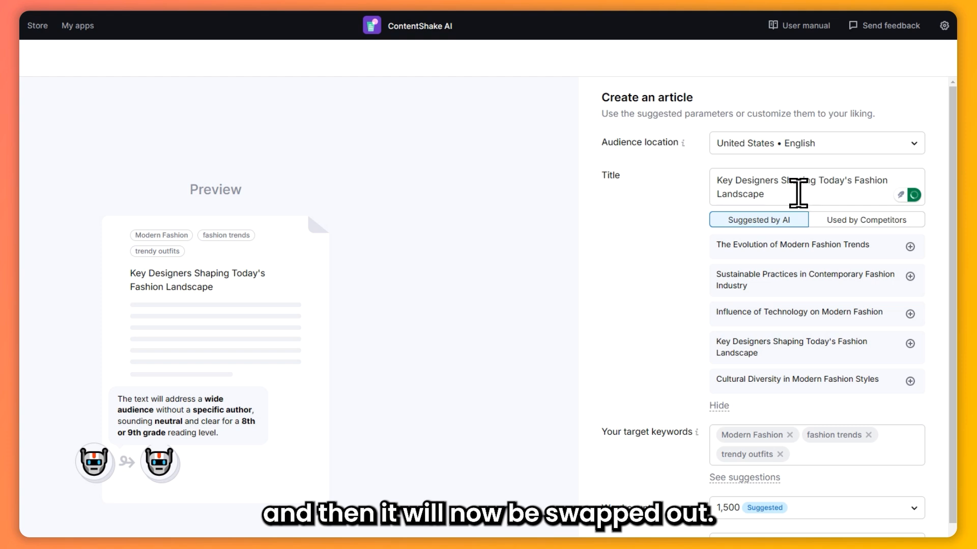
Add the suggested keywords modern greek fashion, urban fashion and modern punk fashion to the article's target keywords
scroll(758, 305, "down", 3)
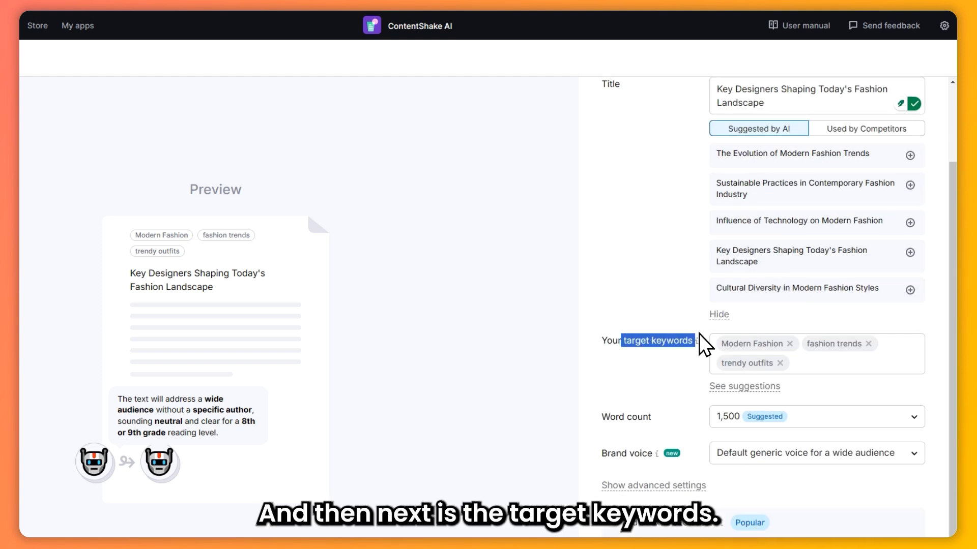
left_click(737, 386)
scroll(671, 397, "down", 3)
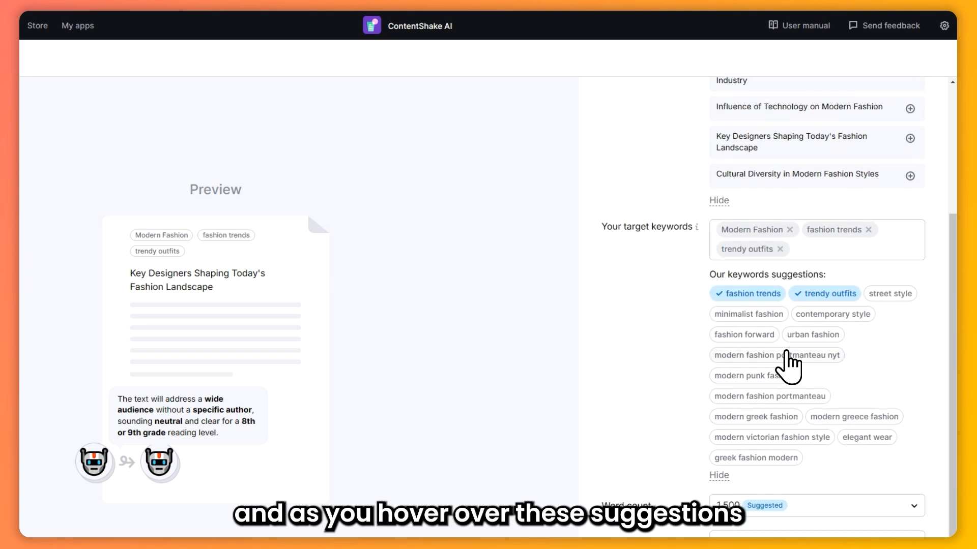
mouse_move(754, 348)
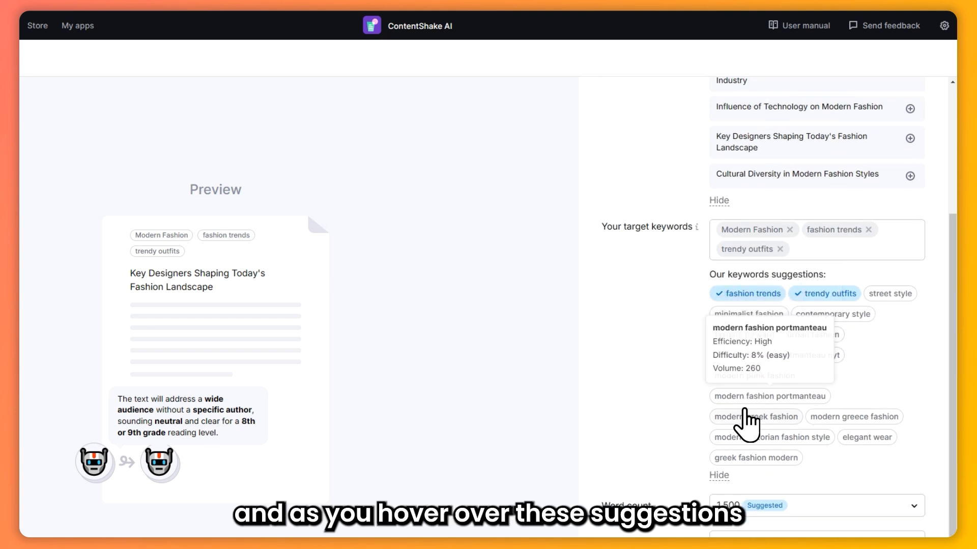
mouse_move(745, 415)
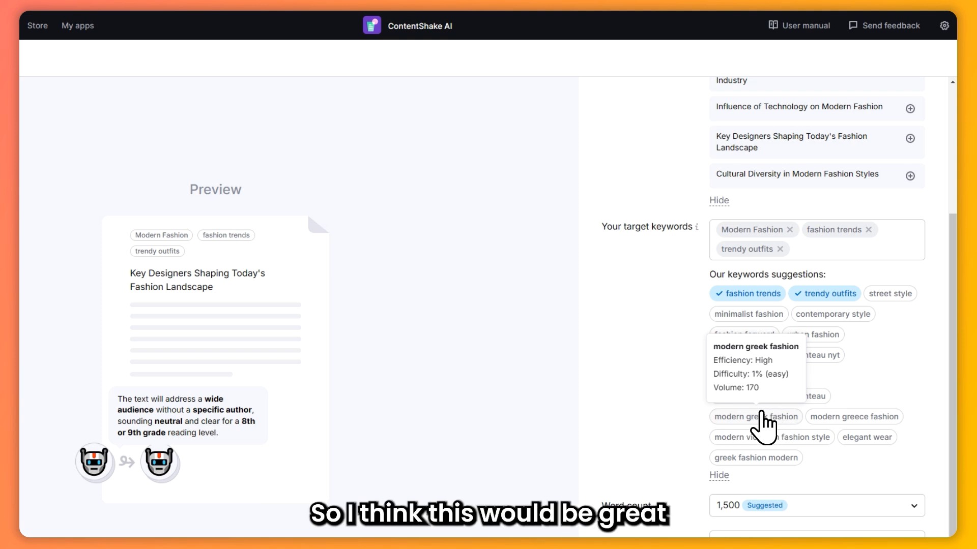
left_click(762, 415)
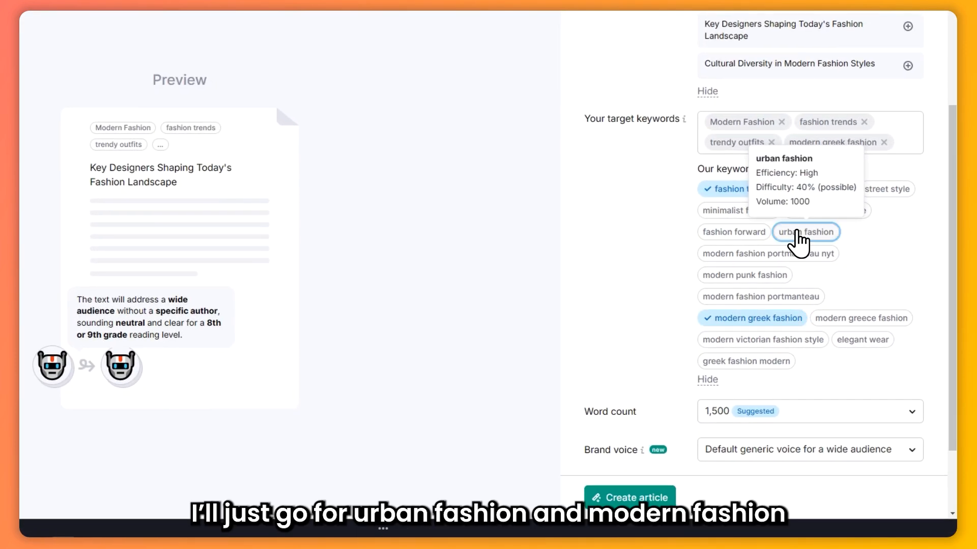
left_click(798, 233)
left_click(732, 294)
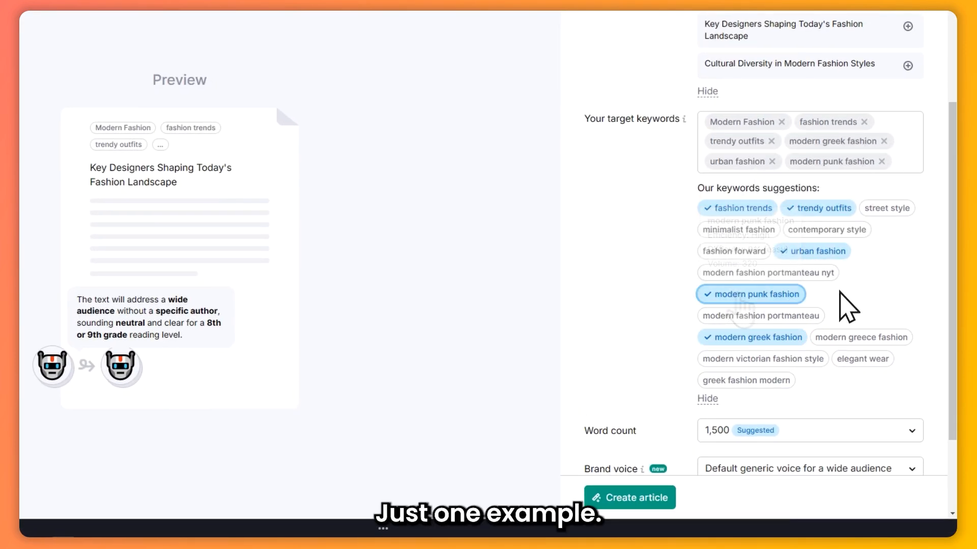
Look through the word count options and keep the suggested 1,500 words for the article
scroll(842, 306, "down", 2)
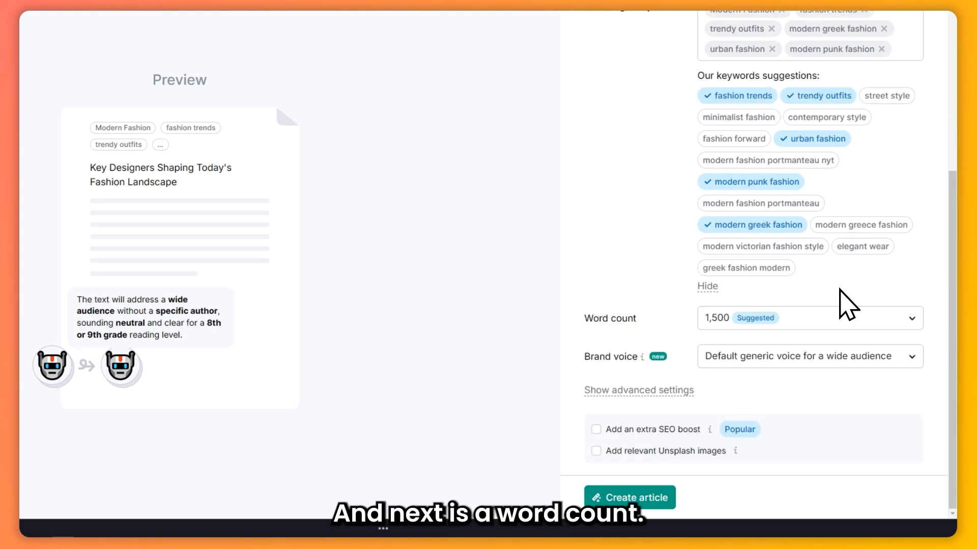
left_click(784, 318)
scroll(800, 374, "down", 1)
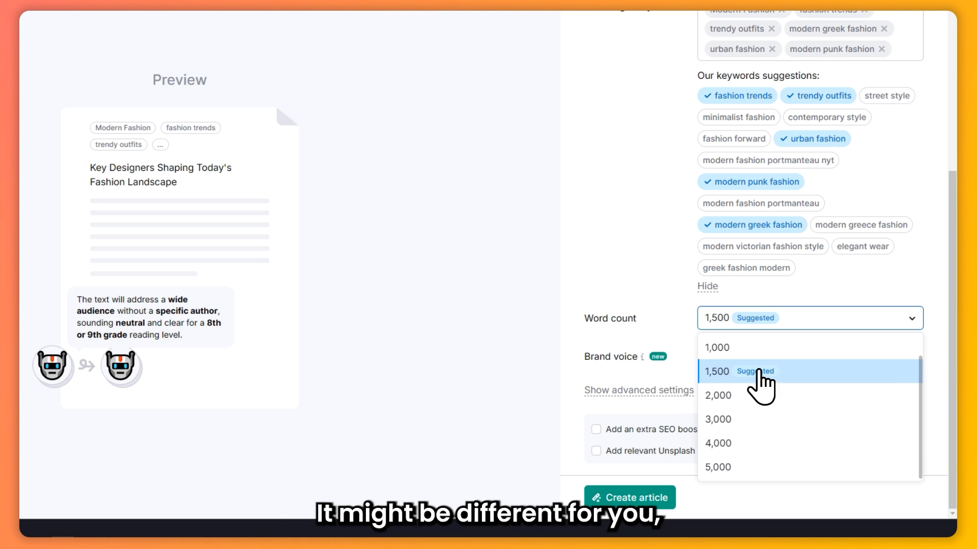
left_click(732, 382)
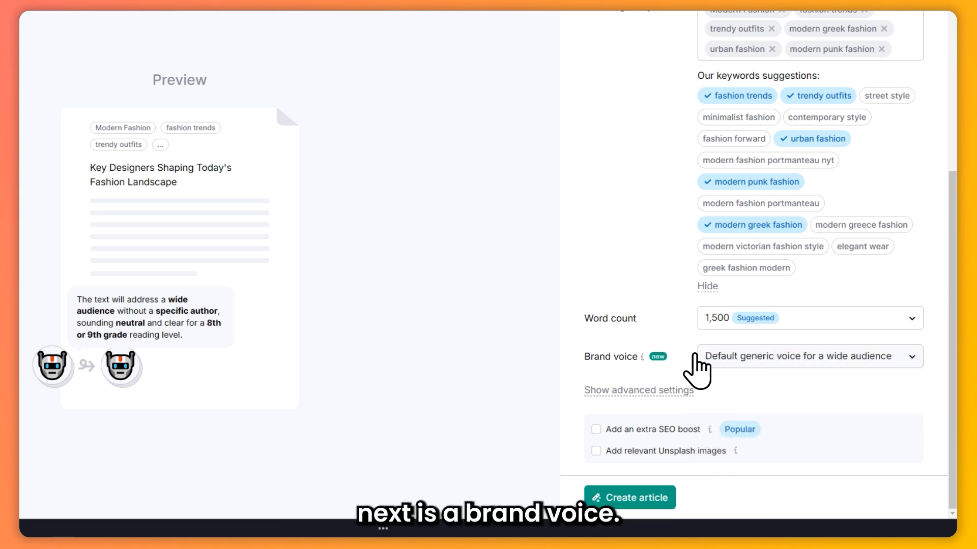
Open the brand voice creation page in a new tab and review its field for sample content
left_click(788, 356)
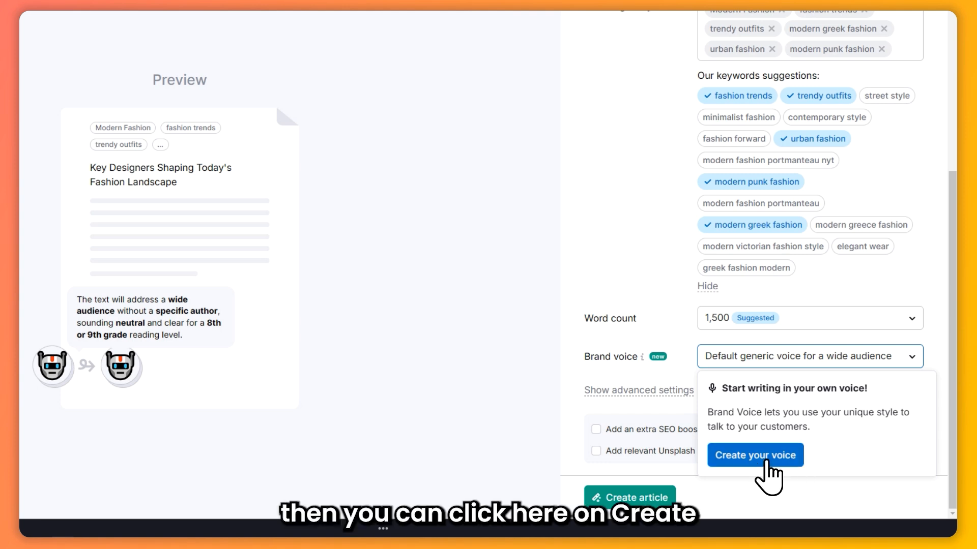
right_click(755, 448)
left_click(763, 290)
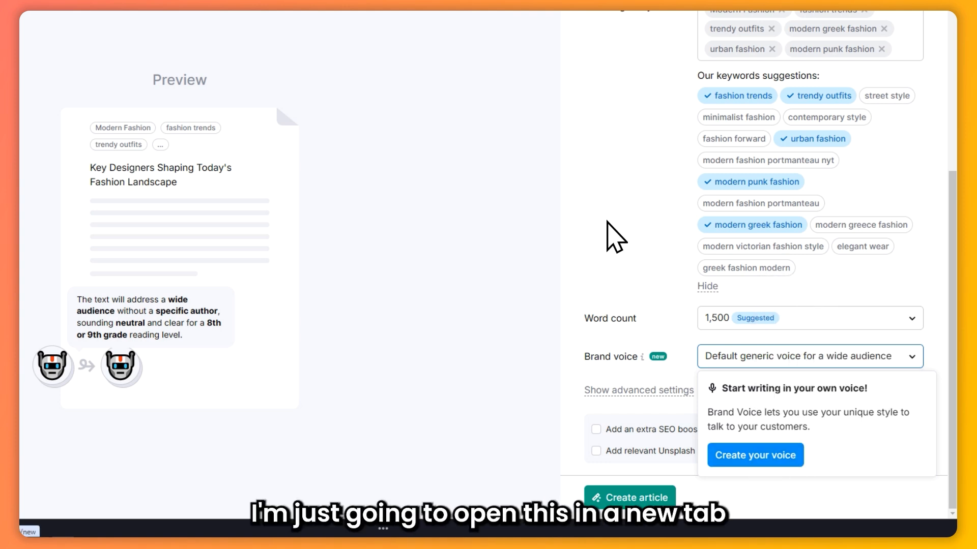
left_click(482, 139)
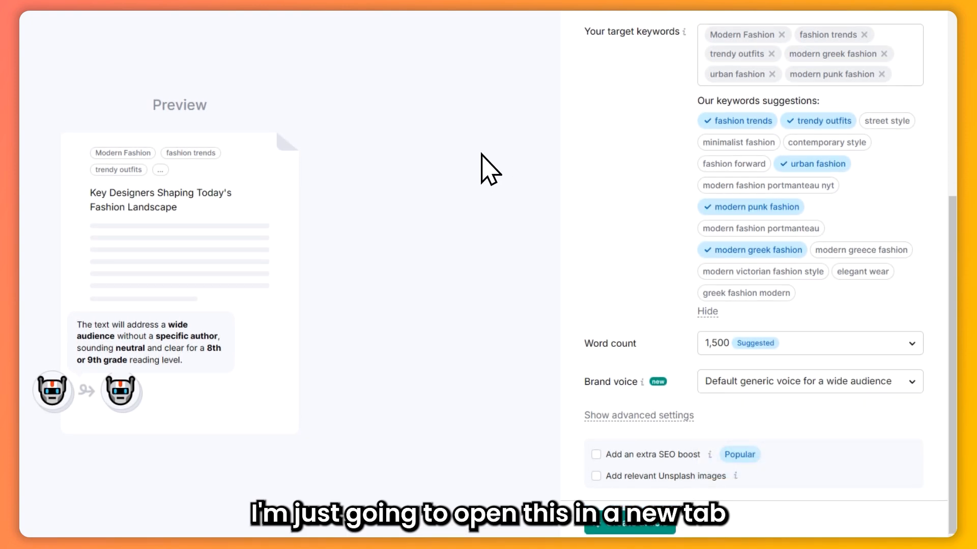
key("ctrl+Tab")
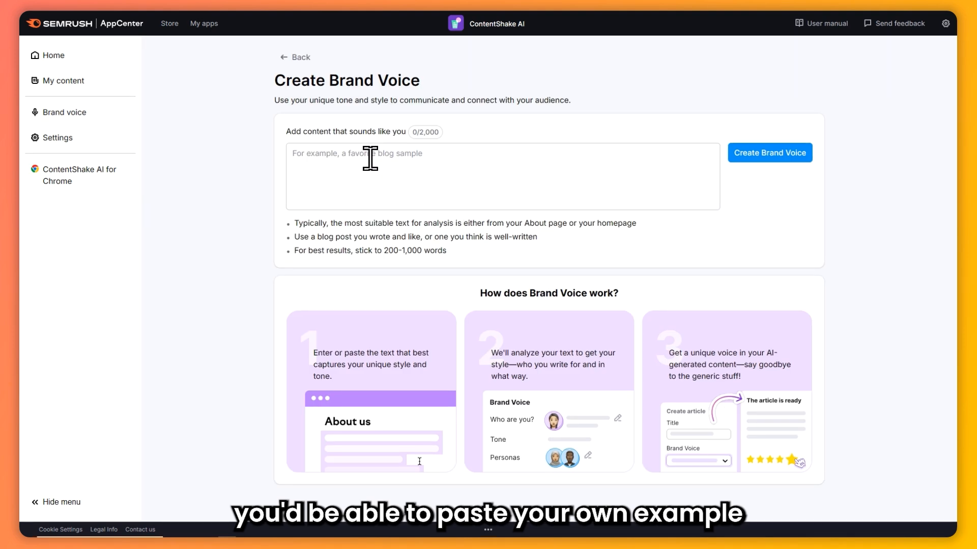
left_click(370, 157)
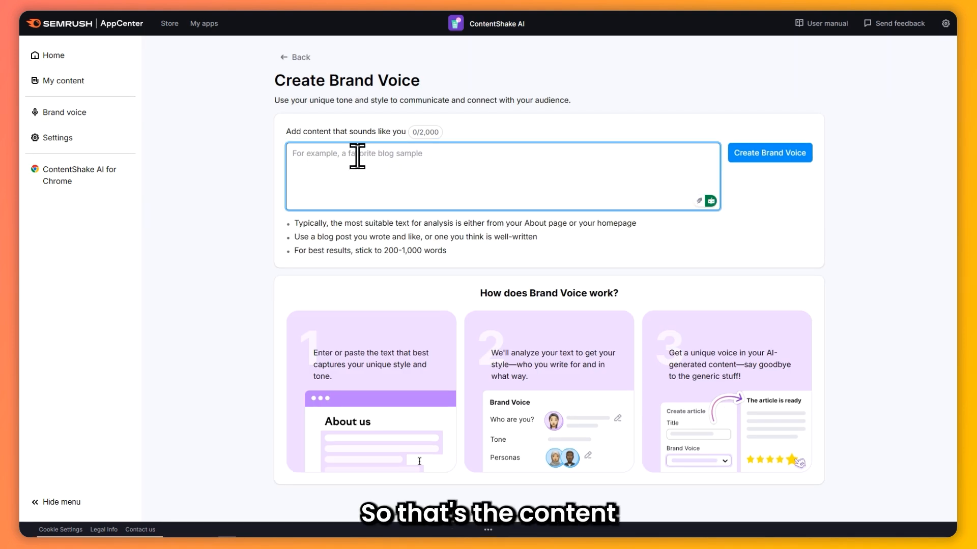
left_click_drag(301, 132, 376, 130)
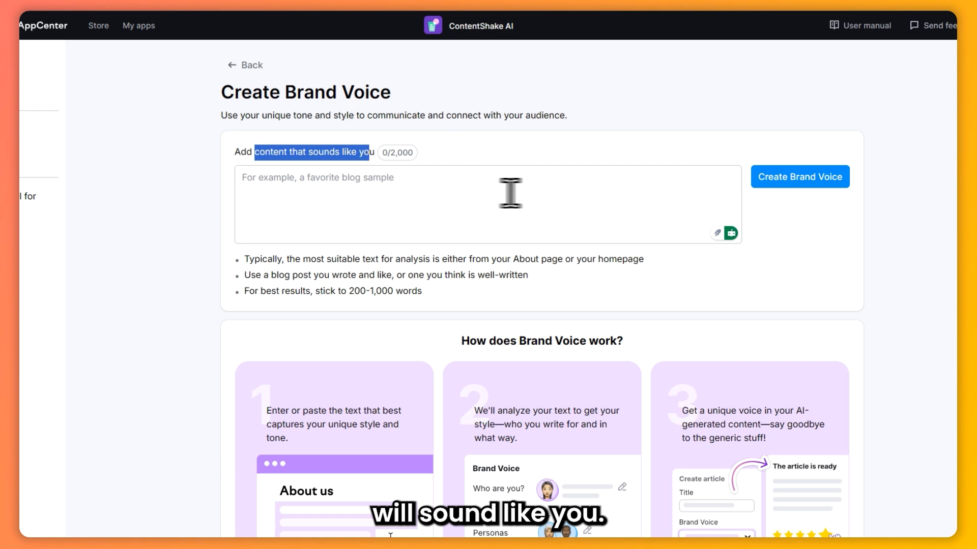
left_click(492, 152)
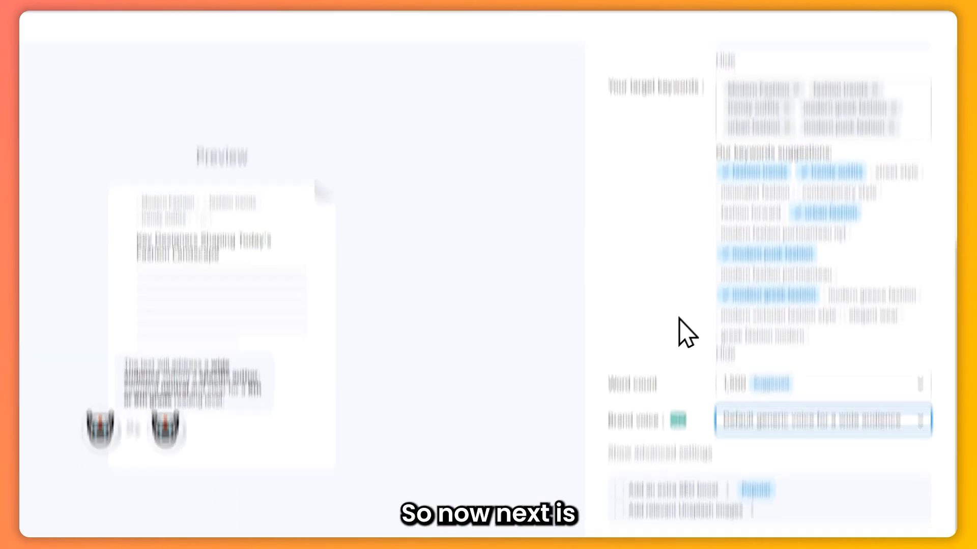
Show the advanced settings and look through the tone type options, keeping Neutral
left_click(636, 401)
scroll(698, 355, "down", 2)
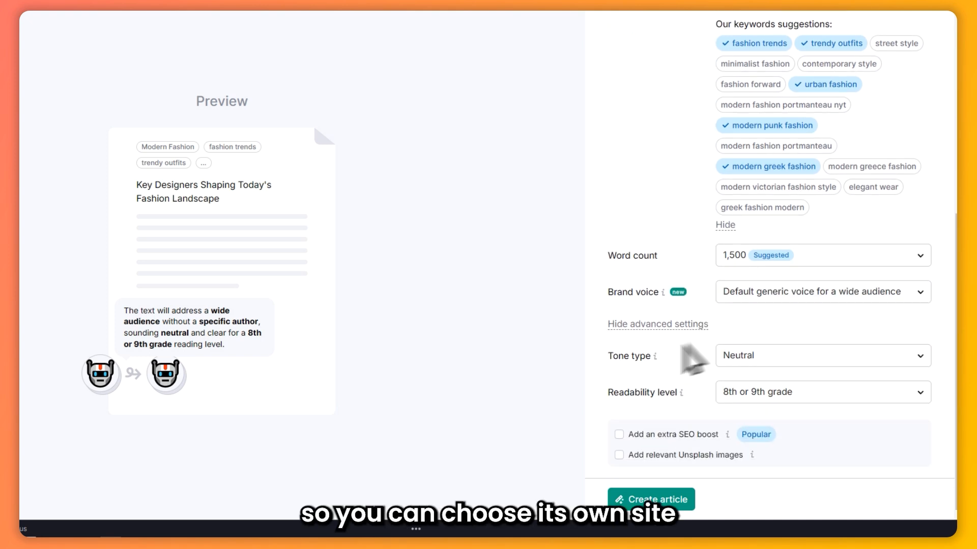
left_click(765, 362)
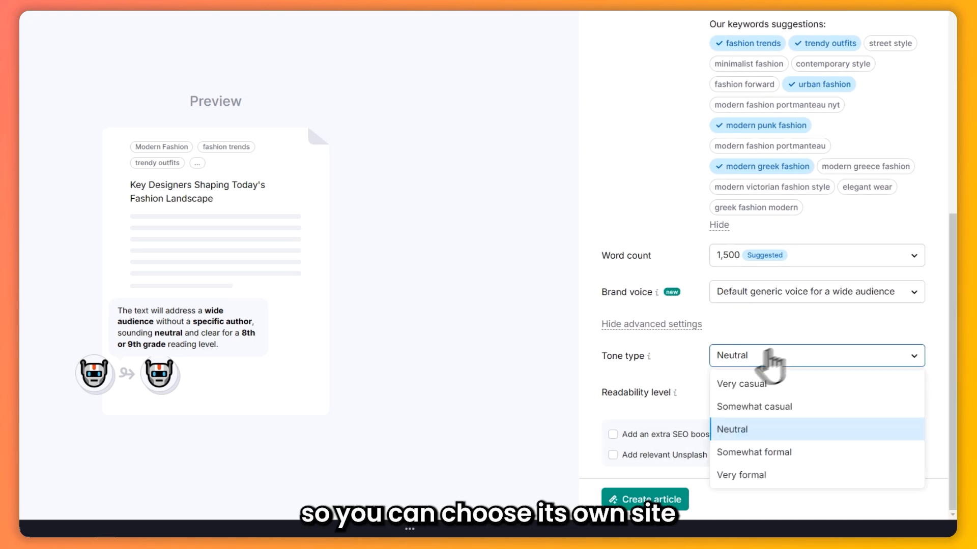
left_click(743, 324)
Look through the readability level options, keep 8th or 9th grade, and hide the advanced settings
left_click(755, 391)
scroll(768, 443, "down", 1)
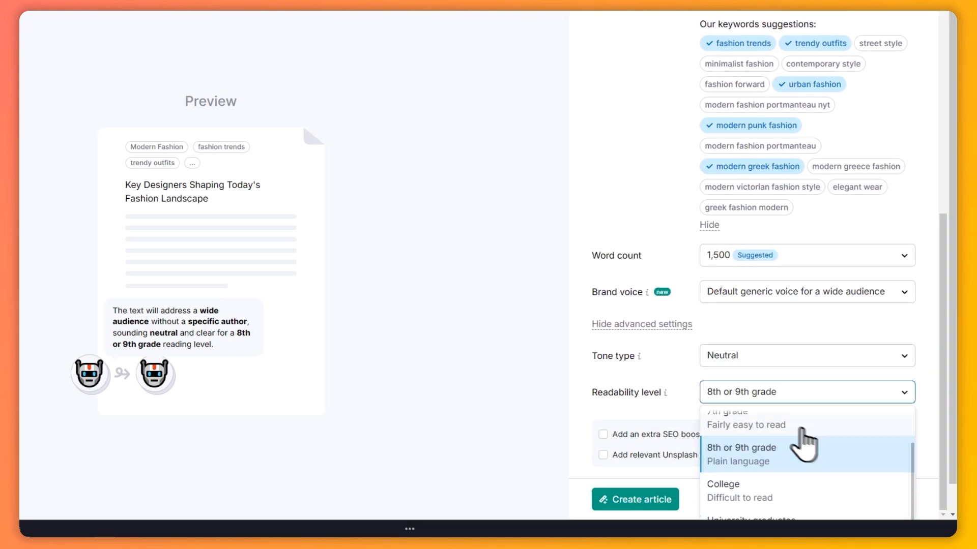
scroll(804, 443, "up", 1)
scroll(910, 349, "down", 1)
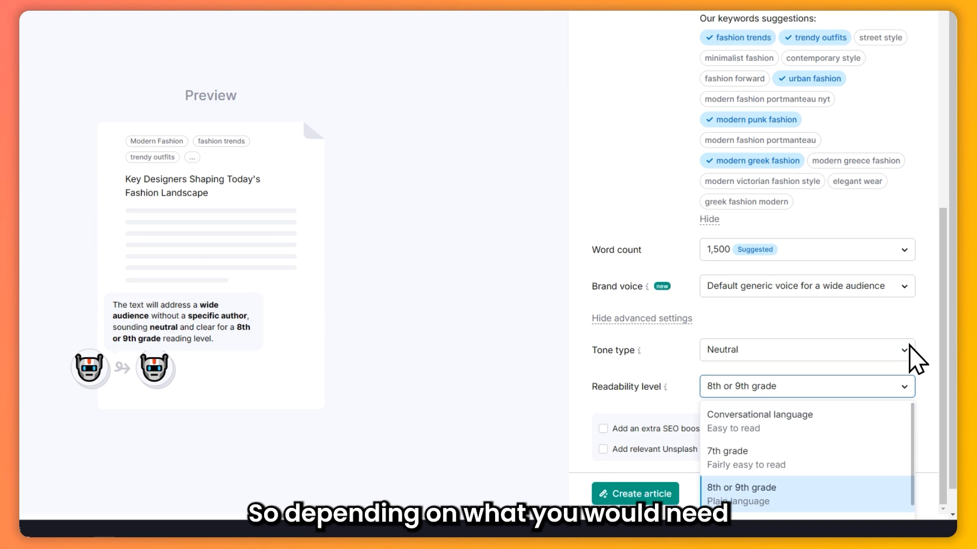
scroll(814, 452, "down", 1)
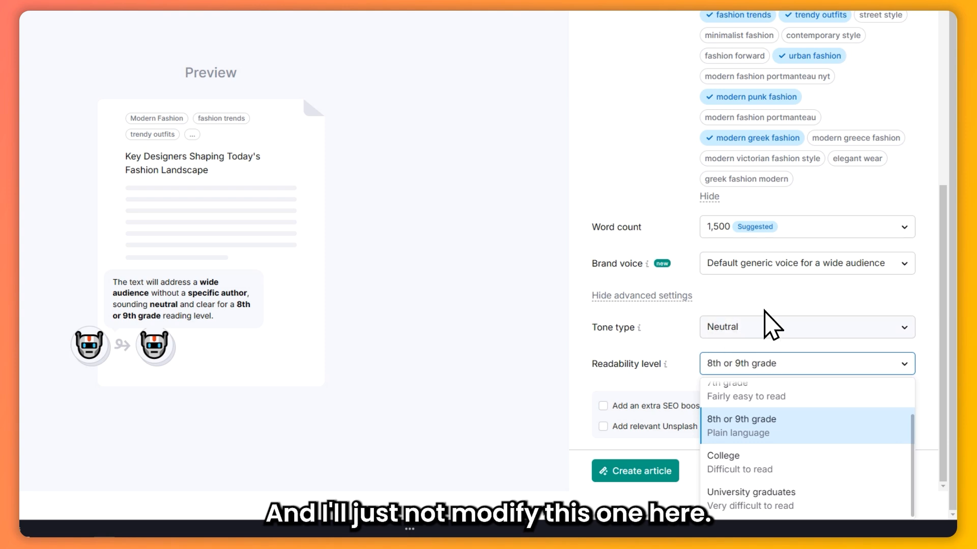
left_click(762, 352)
left_click(658, 326)
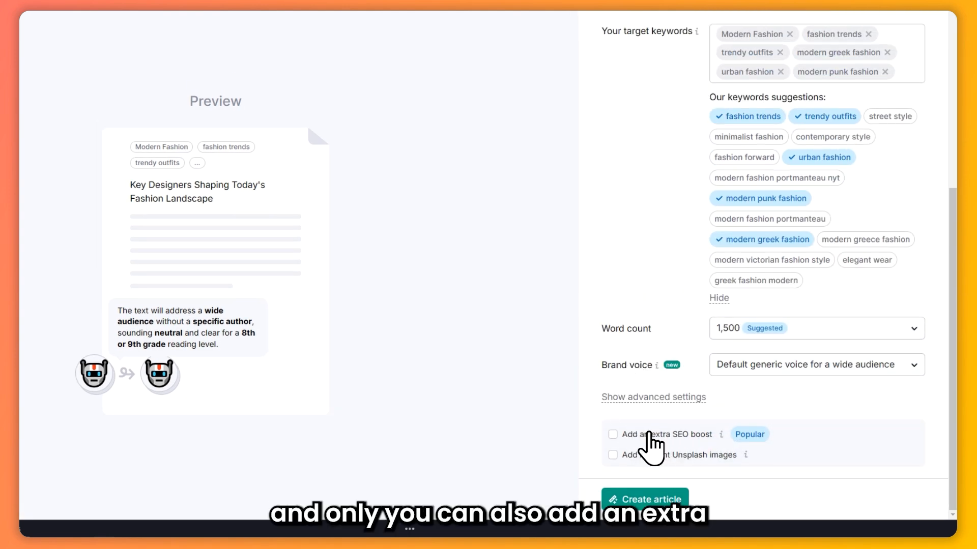
Enable the extra SEO boost and relevant Unsplash images for the article, checking the explanation of each option
left_click(613, 434)
mouse_move(720, 433)
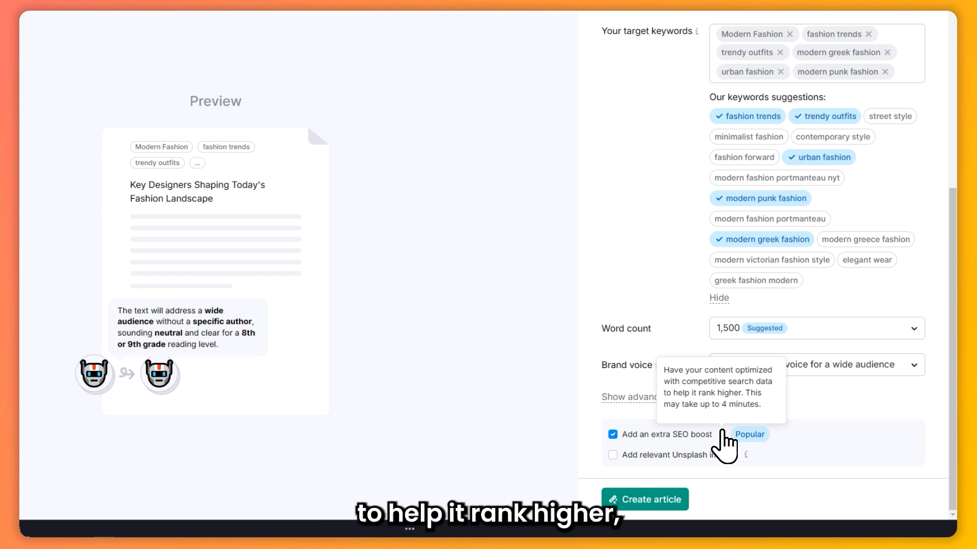
left_click(614, 454)
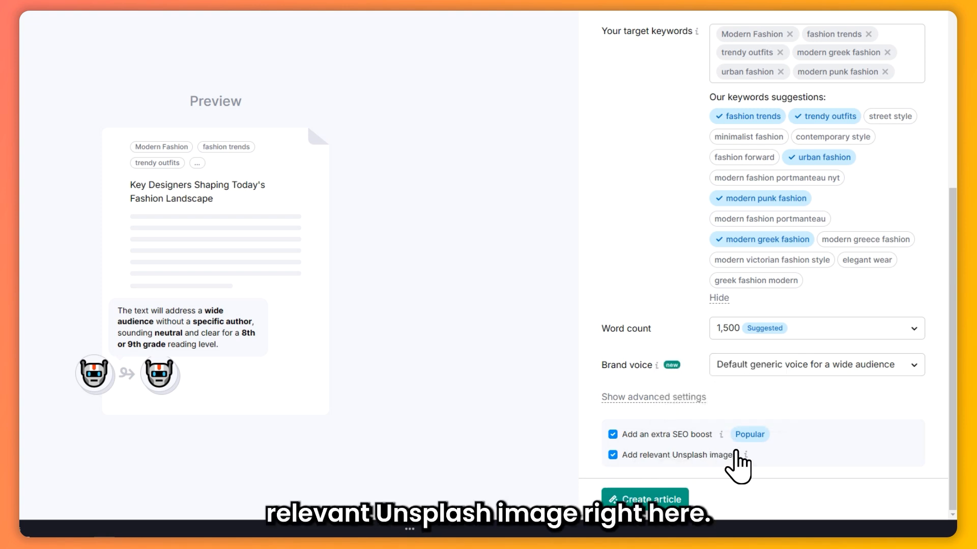
mouse_move(746, 451)
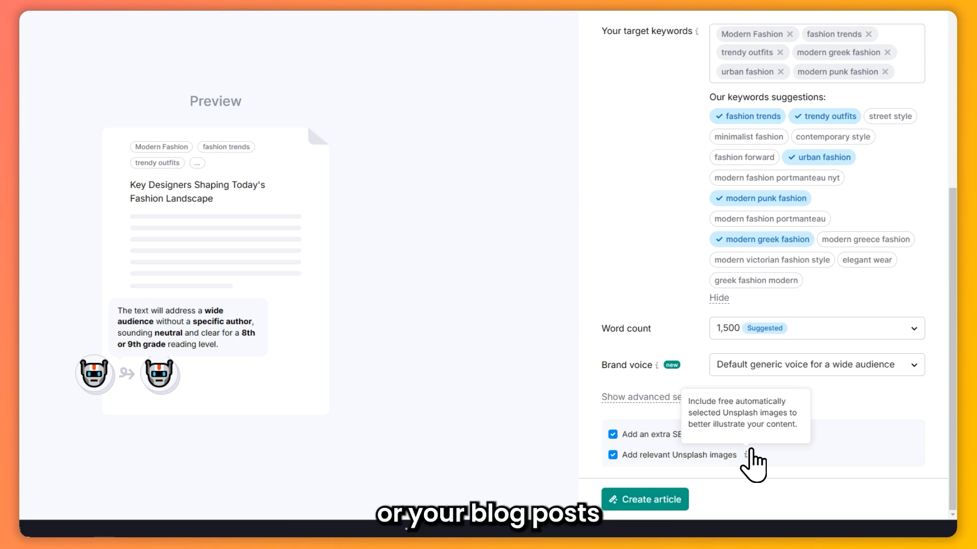
Review the title and keyword settings and create the article
scroll(692, 351, "up", 5)
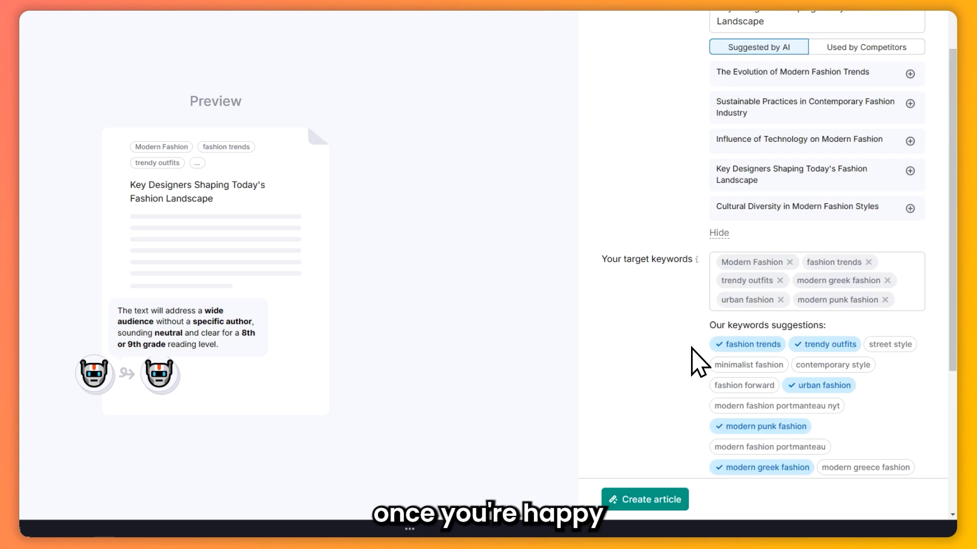
scroll(758, 207, "up", 2)
scroll(682, 356, "down", 1)
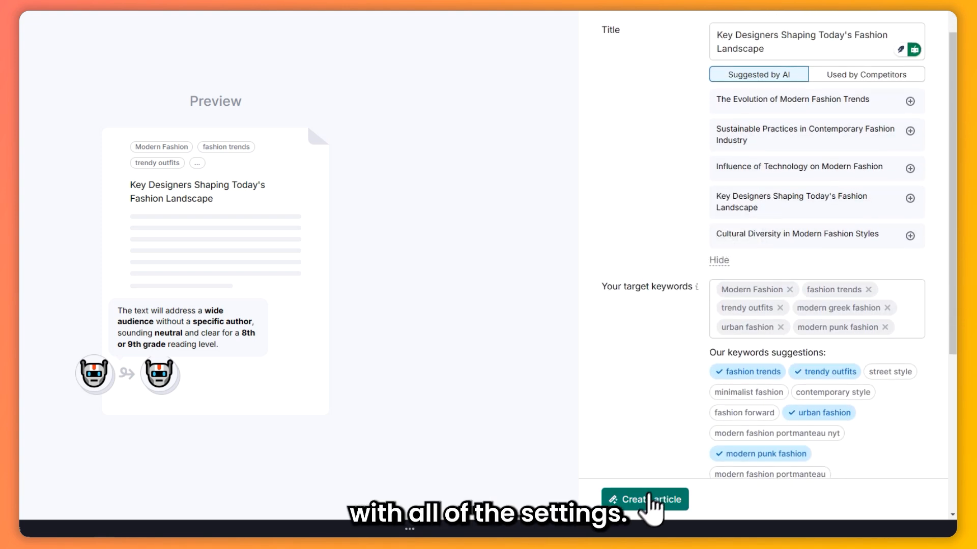
left_click(642, 499)
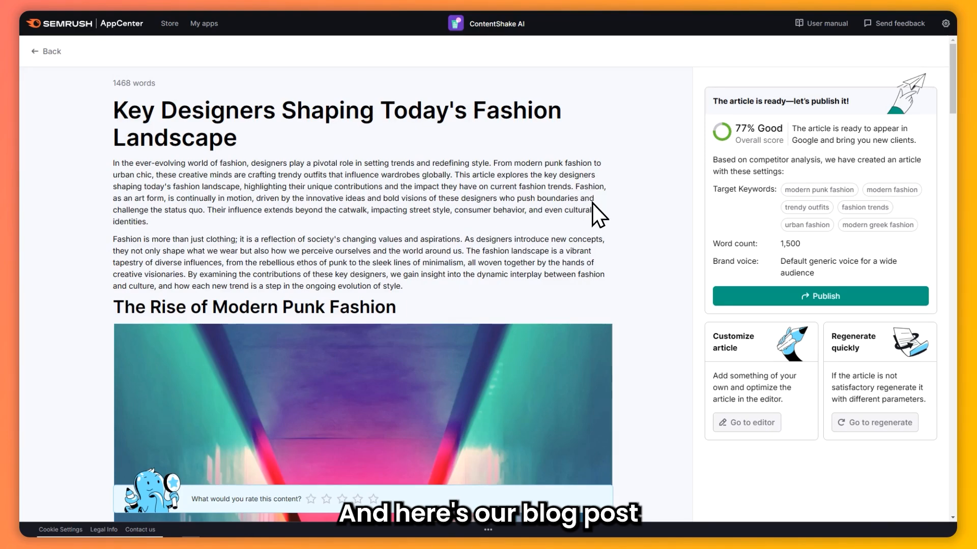
Read through the generated article, checking its sections, the inserted photos and their Unsplash credits
scroll(612, 196, "down", 2)
scroll(612, 196, "down", 10)
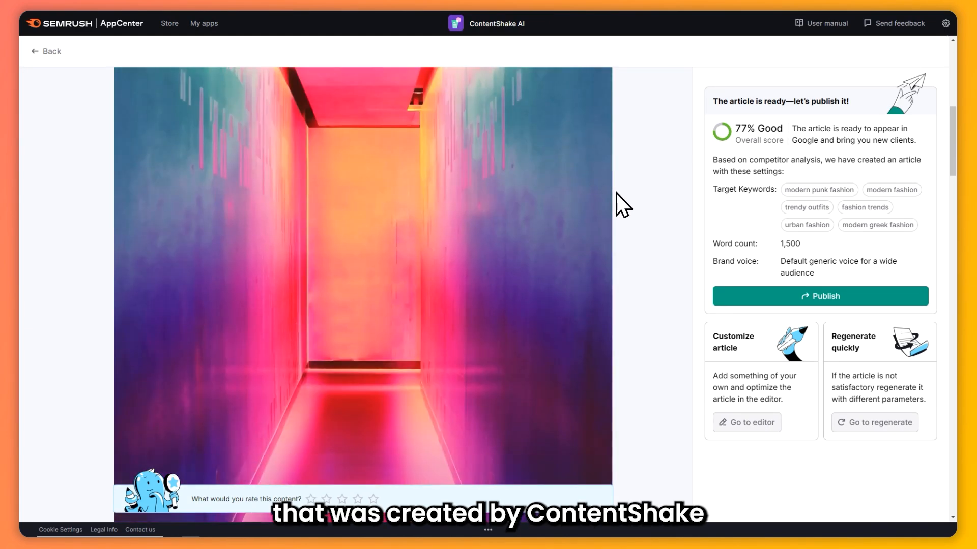
scroll(616, 188, "down", 11)
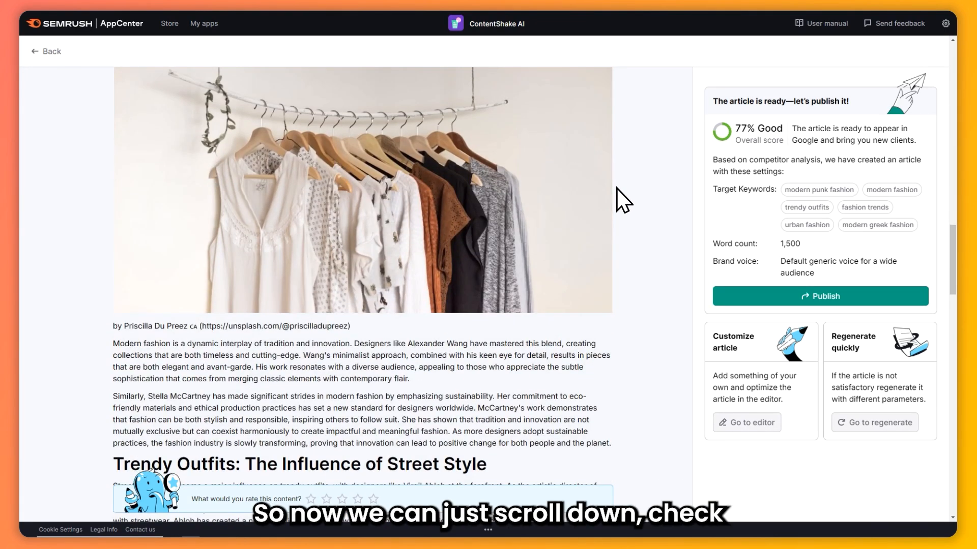
scroll(617, 188, "down", 4)
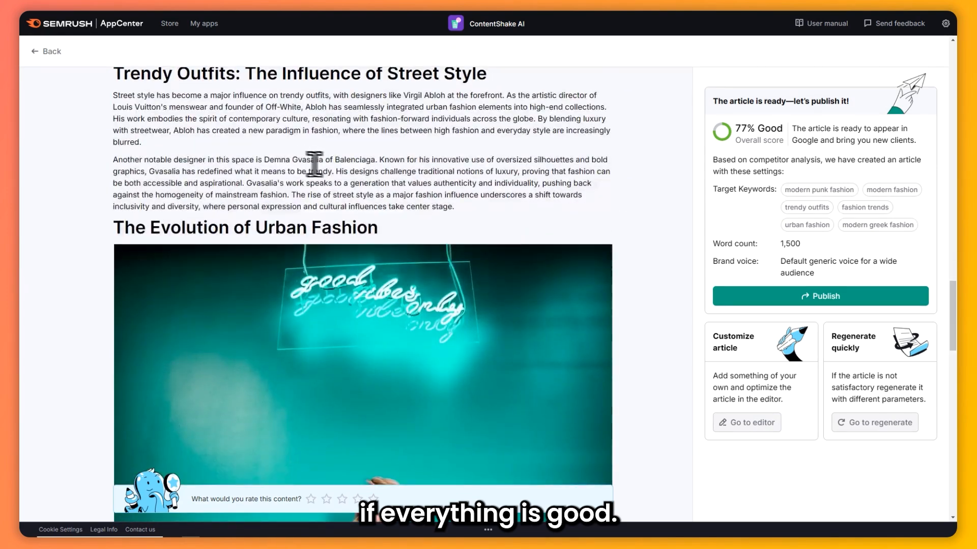
scroll(307, 158, "down", 10)
scroll(312, 156, "down", 4)
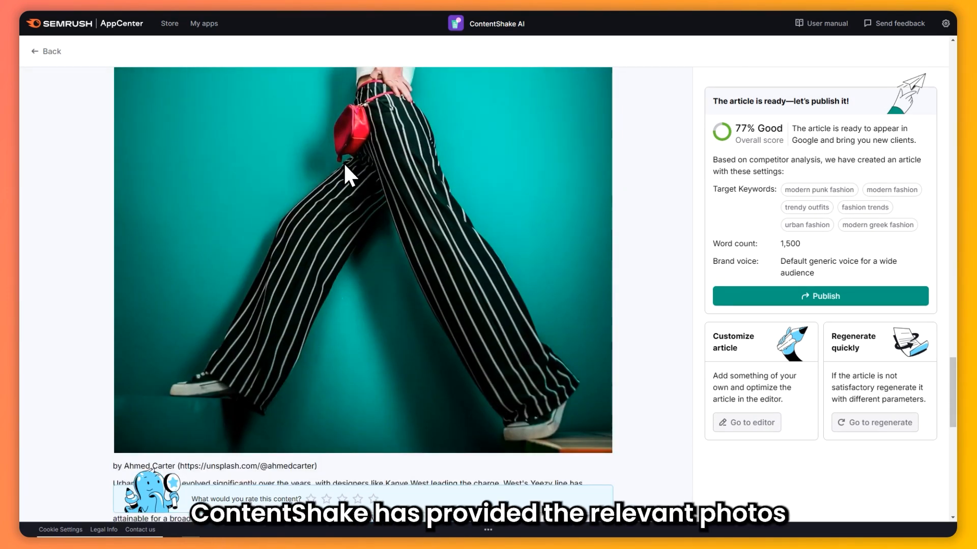
scroll(345, 174, "up", 5)
scroll(340, 185, "down", 8)
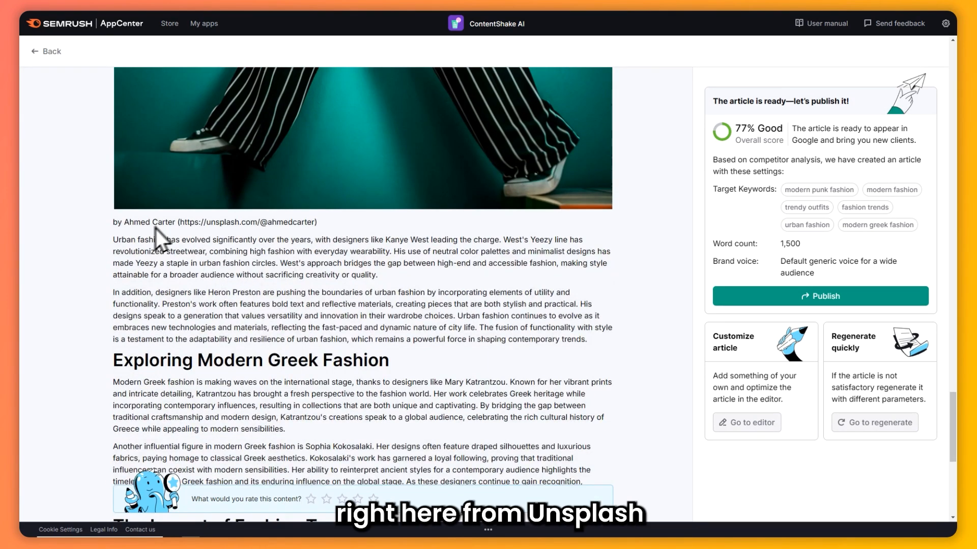
left_click_drag(201, 222, 284, 223)
left_click(345, 223)
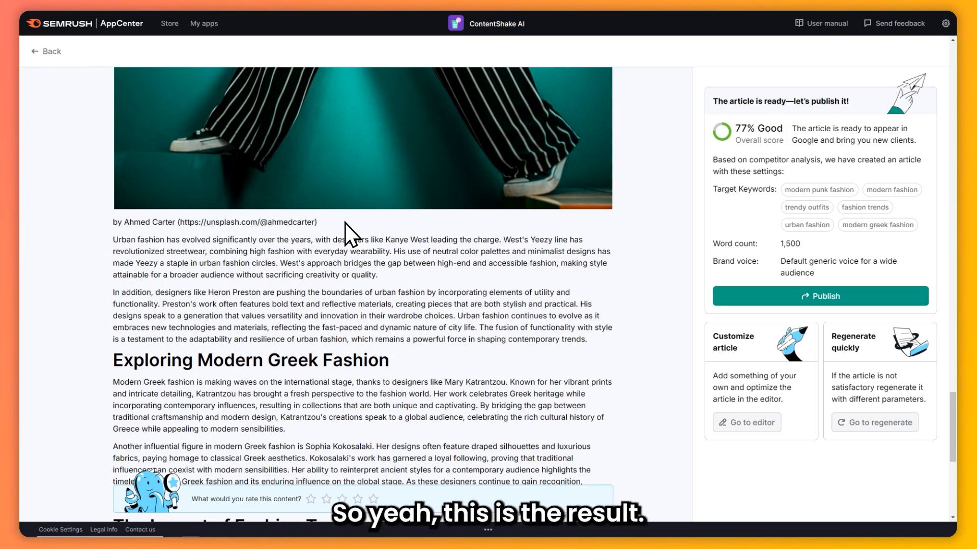
scroll(344, 220, "down", 7)
scroll(343, 217, "up", 20)
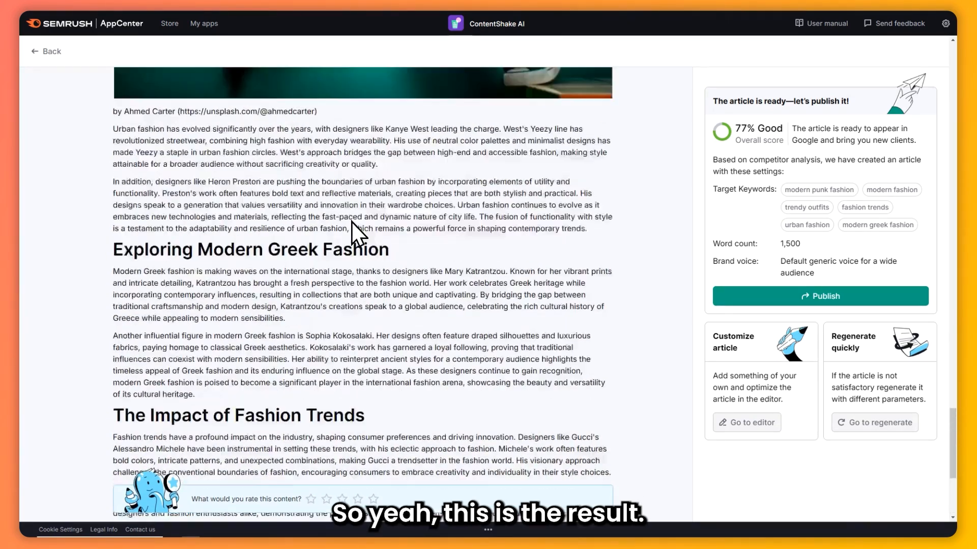
scroll(353, 228, "up", 10)
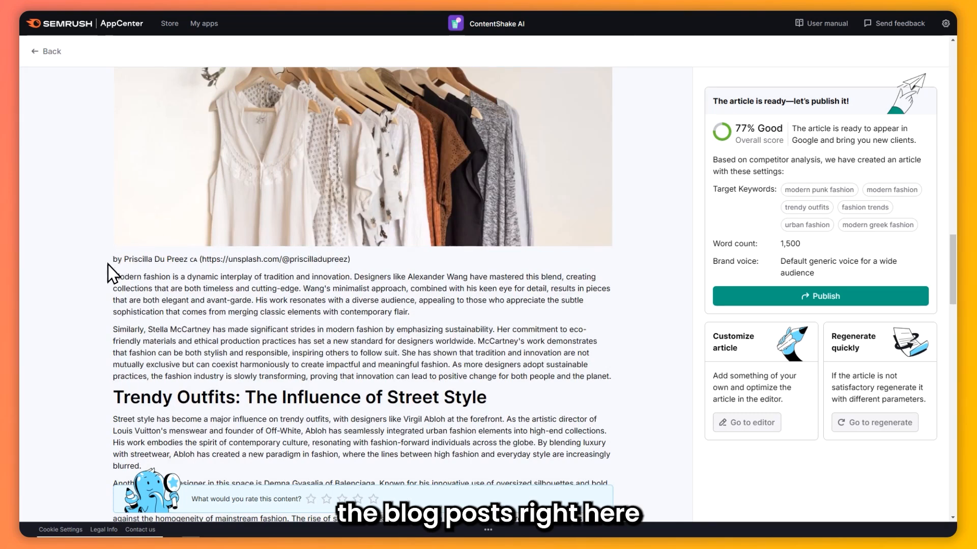
Open the generated article in the editor for customizing
left_click_drag(113, 275, 490, 362)
left_click_drag(568, 419, 755, 431)
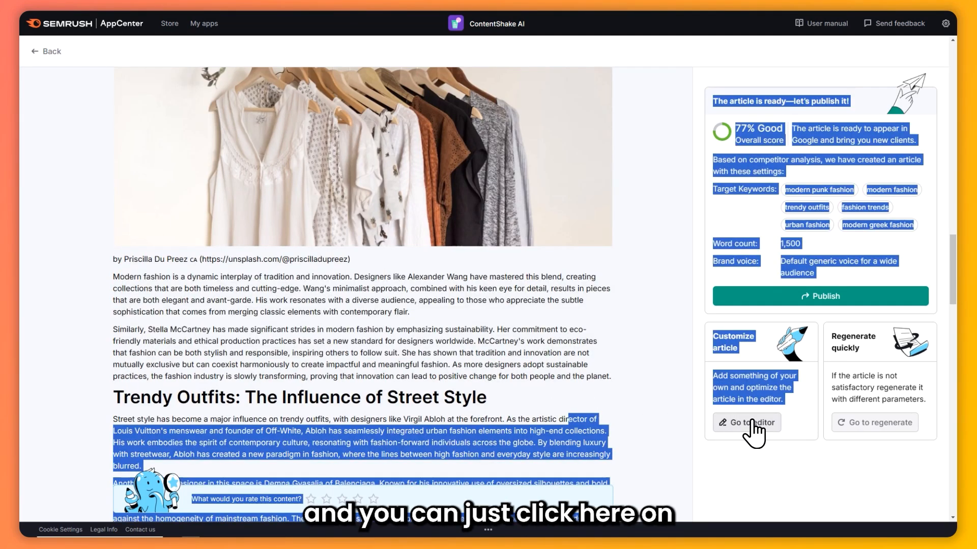
left_click(753, 427)
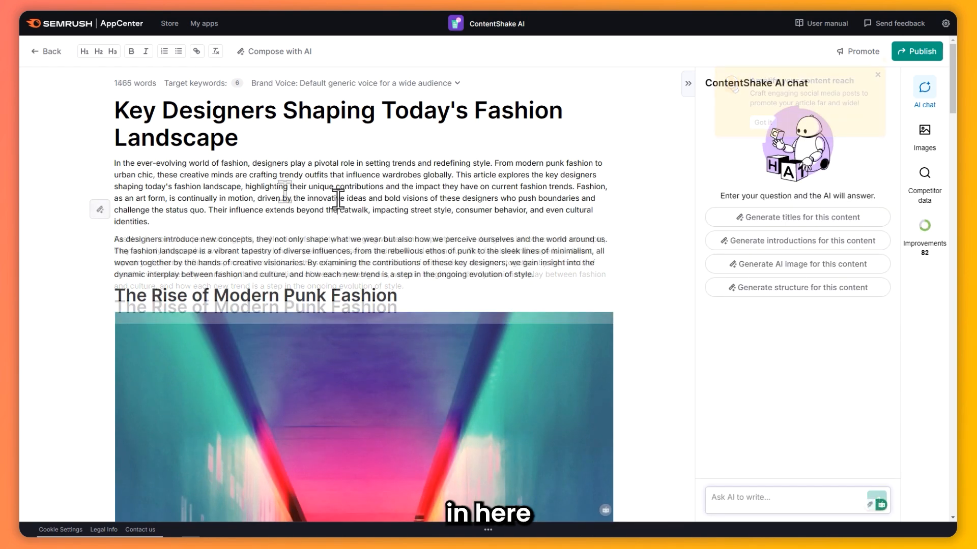
Try a test edit by adding "qweqwe" after "innovative" in the opening paragraph, and remove it again
left_click(335, 199)
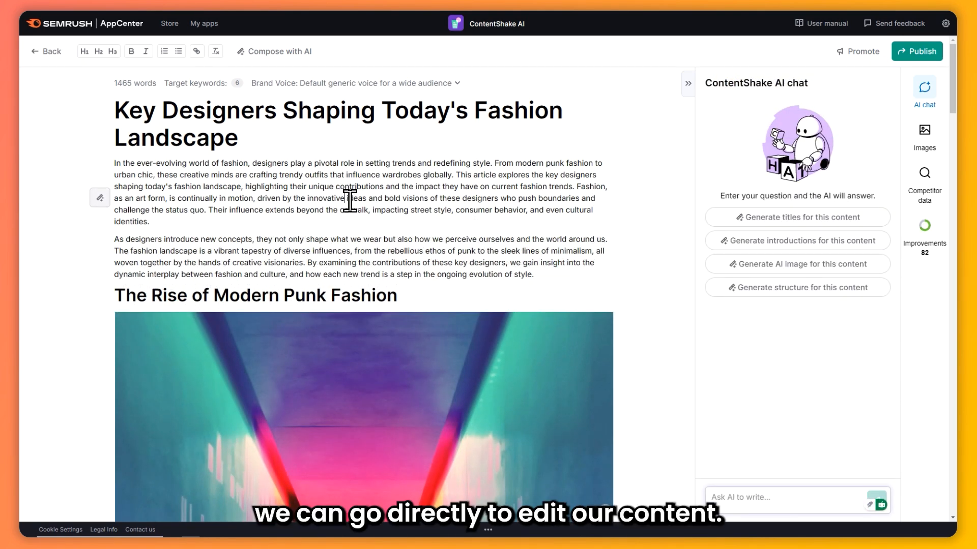
type("qweqwe")
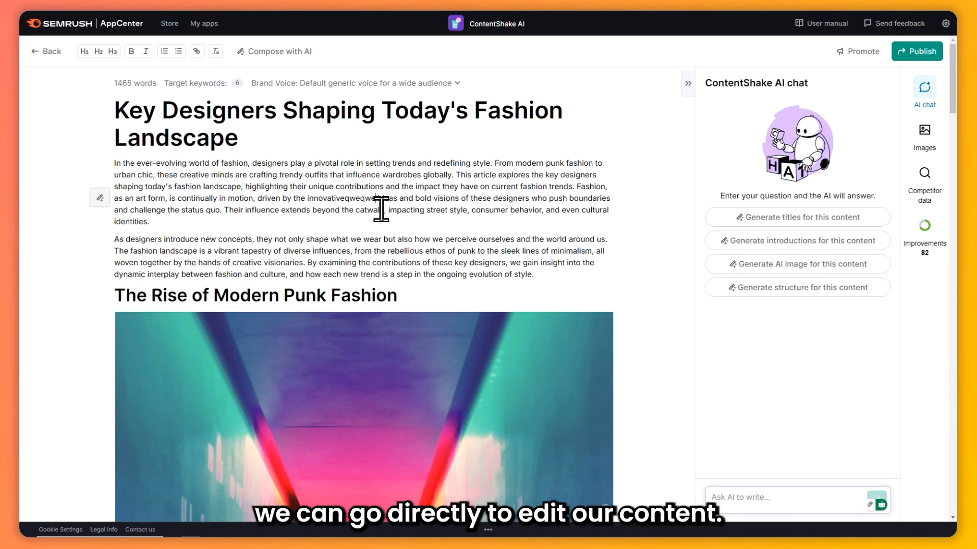
key("BackSpace")
key("BackSpace")
key("BackSpace")
key("BackSpace")
key("BackSpace")
key("BackSpace")
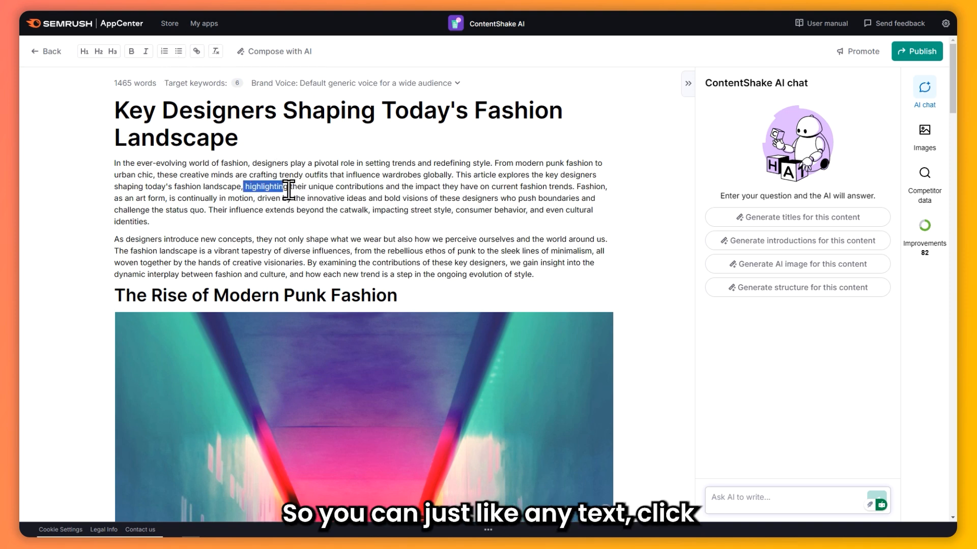
Open link entry for the selected word "highlighting" in the opening paragraph and dismiss it without adding a link
left_click(197, 51)
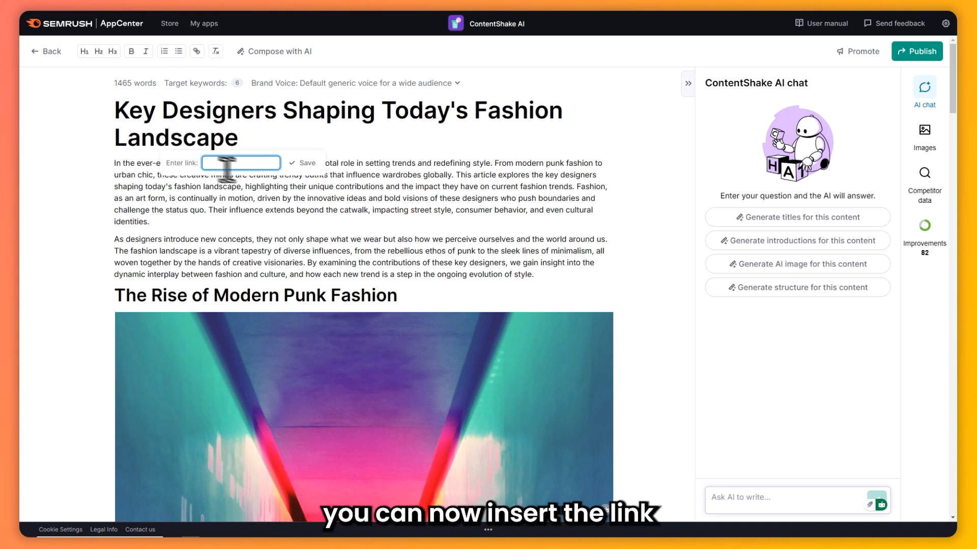
left_click(257, 189)
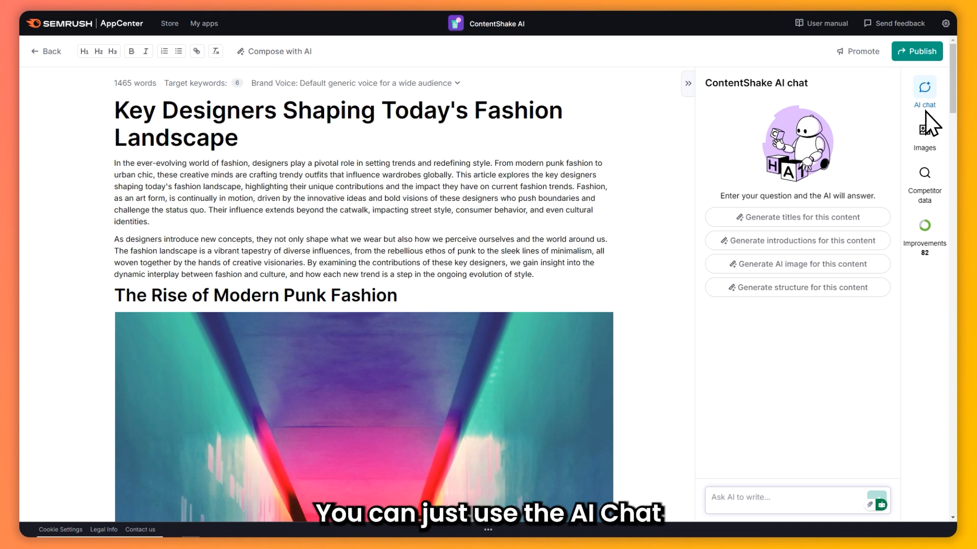
Have the AI chat generate introductions for this content and review the suggested text
left_click(926, 92)
left_click(925, 92)
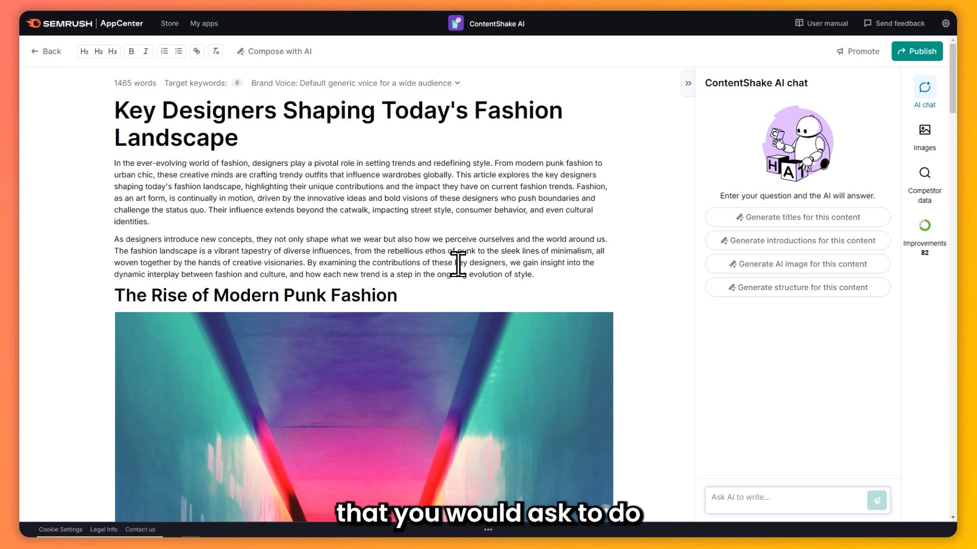
scroll(458, 264, "down", 3)
scroll(493, 262, "up", 2)
scroll(488, 353, "down", 8)
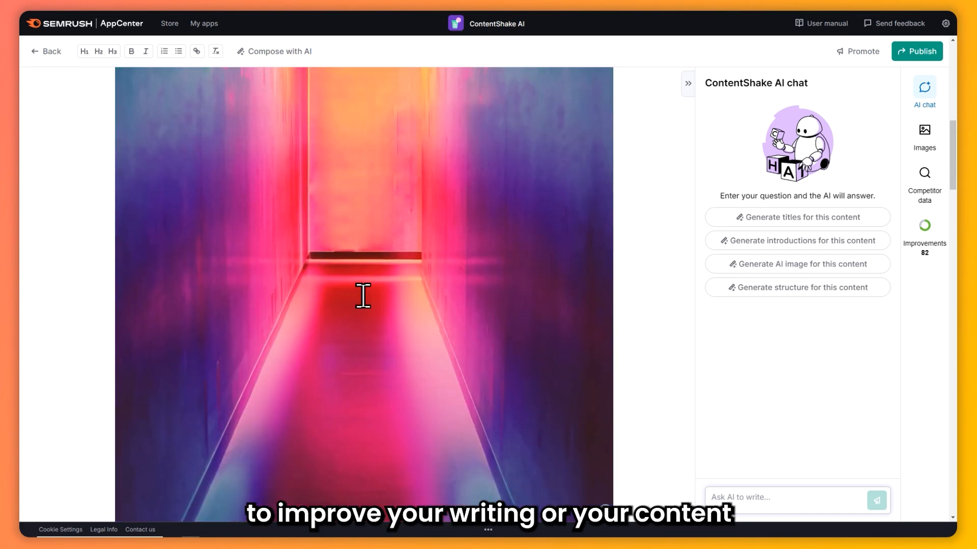
scroll(363, 296, "down", 5)
scroll(365, 296, "up", 10)
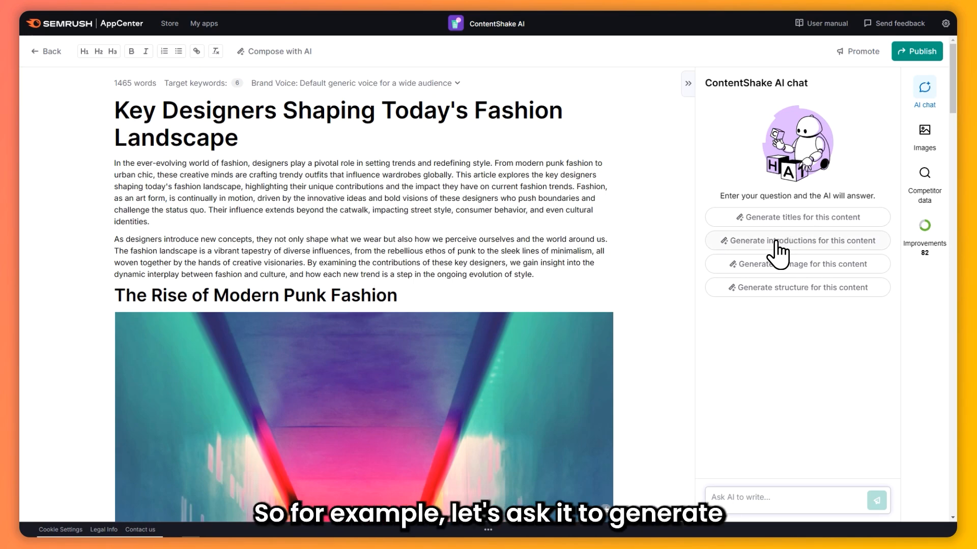
left_click(796, 248)
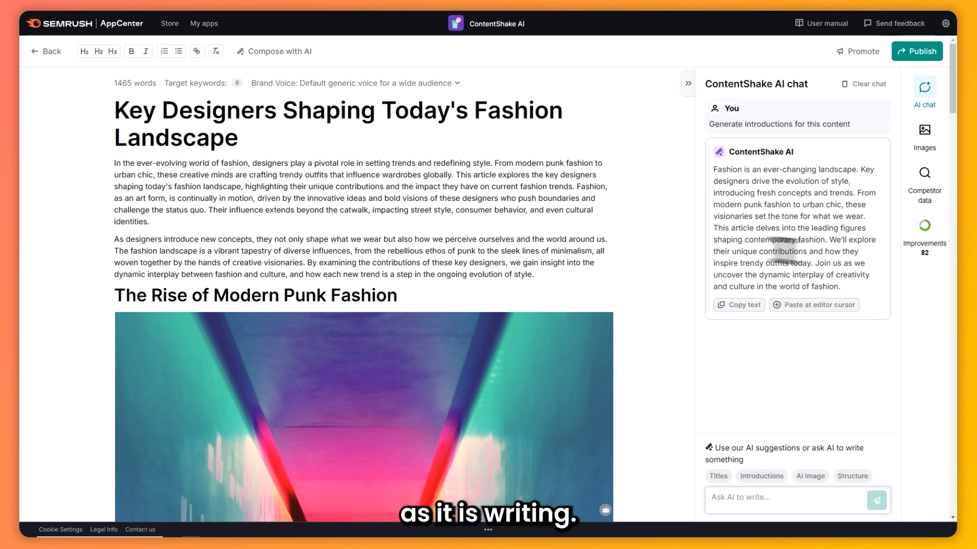
left_click_drag(721, 170, 849, 287)
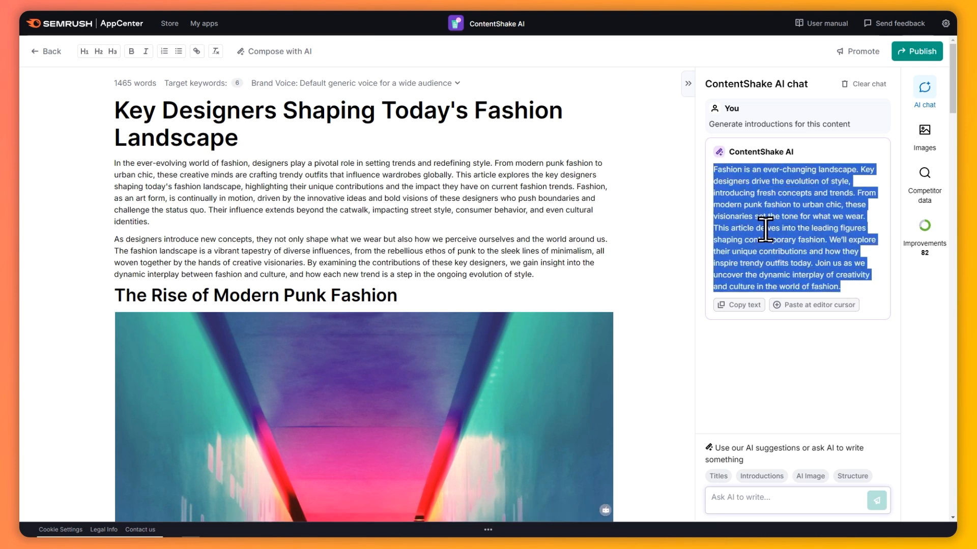
Insert an empty paragraph after the article's first paragraph, directly above "As designers introduce new concepts"
left_click(358, 198)
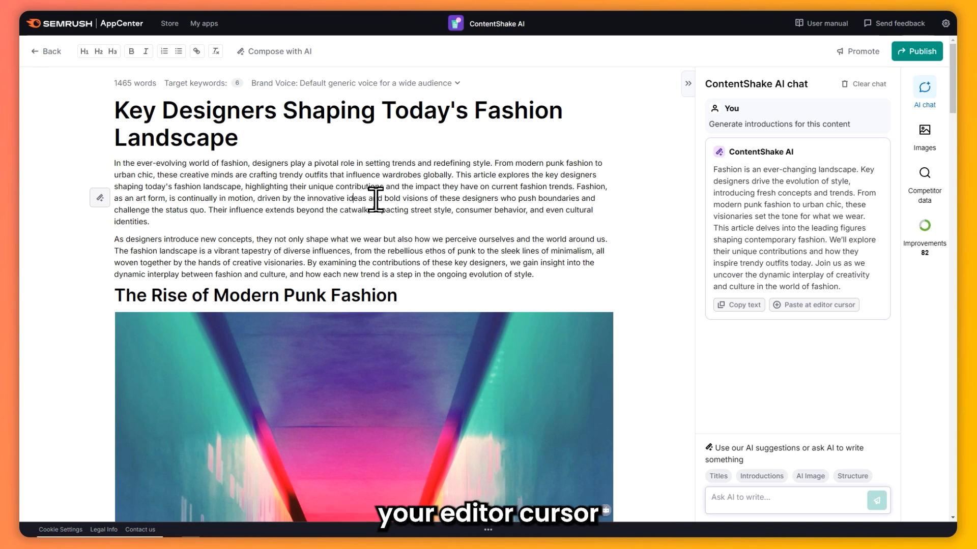
left_click(240, 208)
scroll(329, 233, "down", 3)
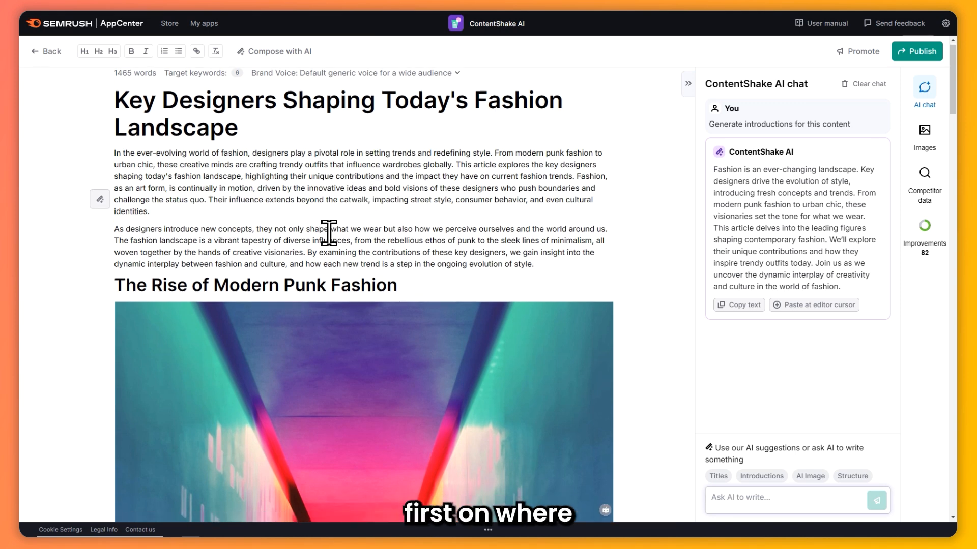
scroll(333, 228, "up", 3)
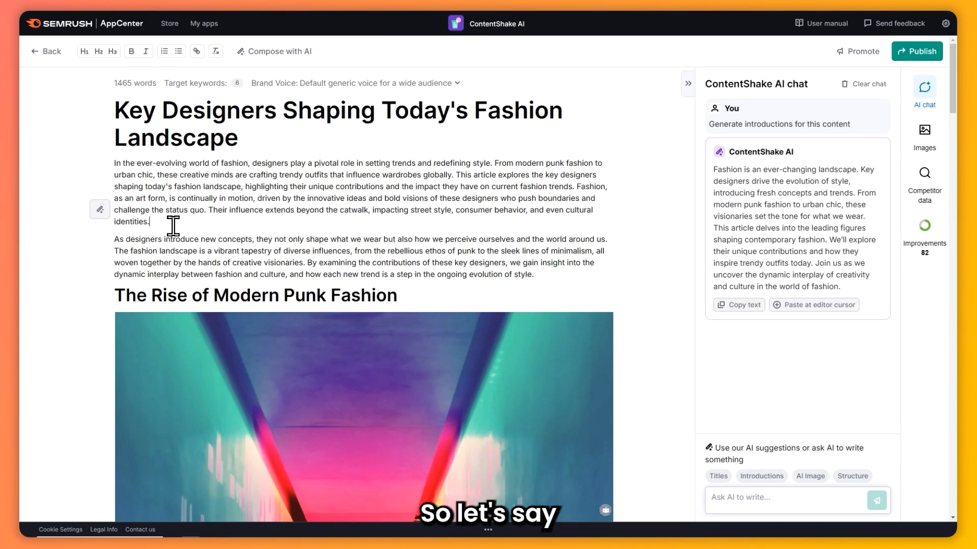
key("Return")
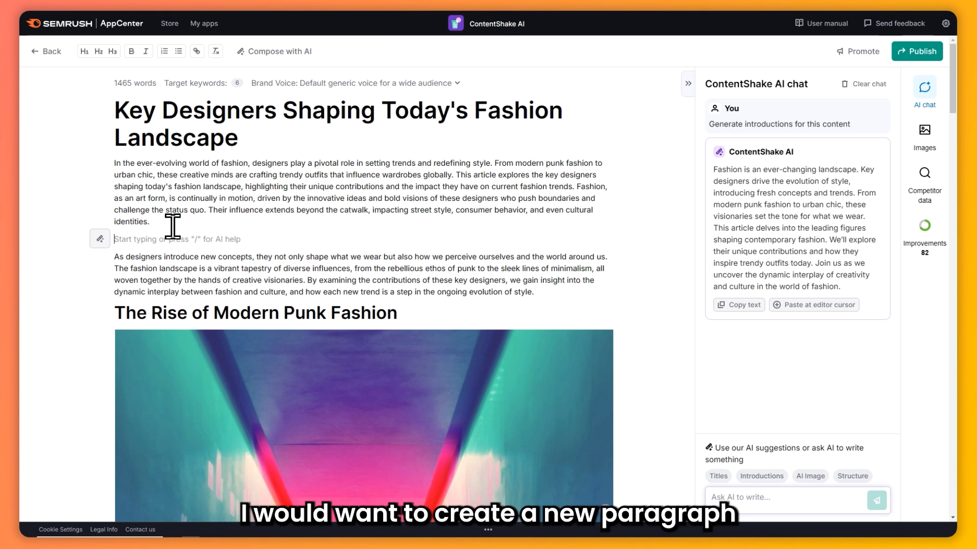
Paste the AI-generated introduction into the empty paragraph and delete the blank line left above "As designers introduce new concepts"
left_click(812, 306)
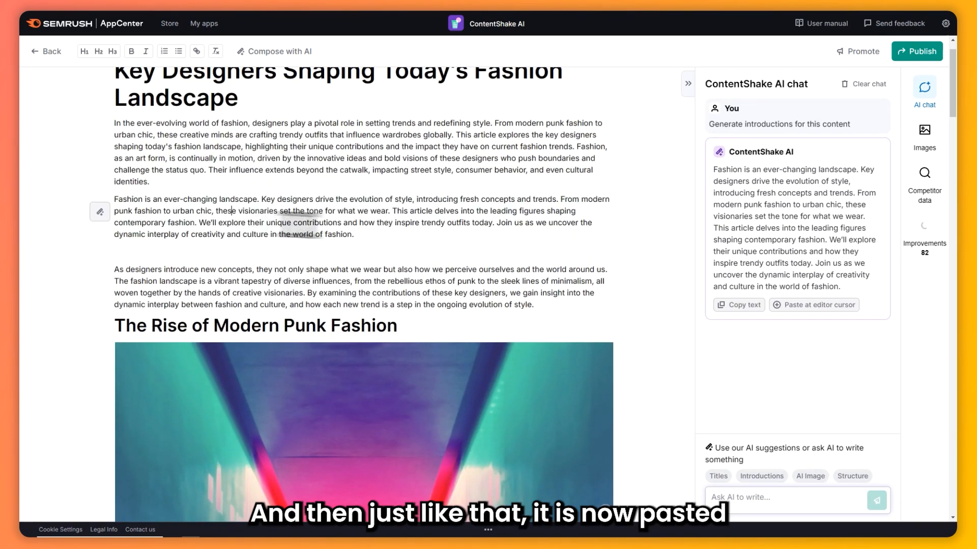
left_click(246, 251)
key("BackSpace")
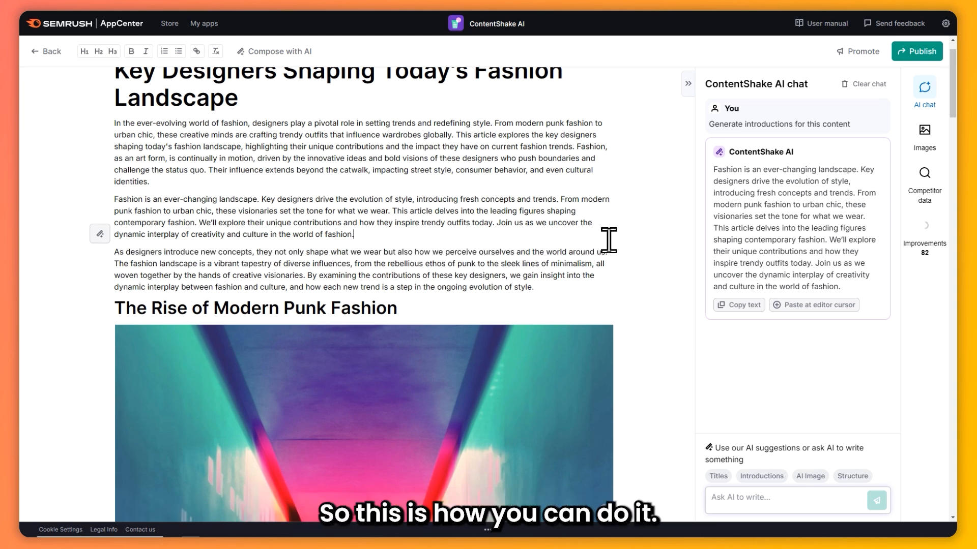
left_click(785, 501)
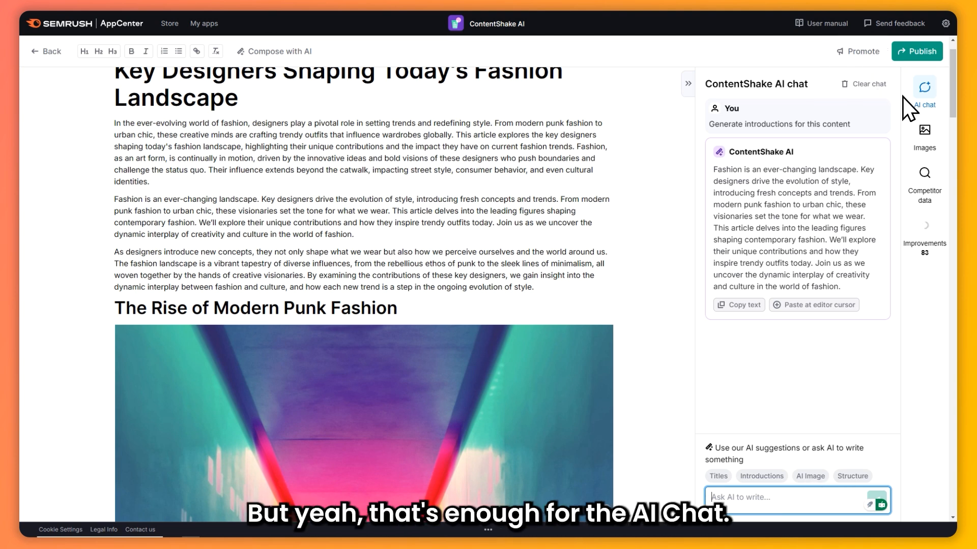
Browse the images available for the article, covering the recent AI generations and the Unsplash photos
left_click(924, 131)
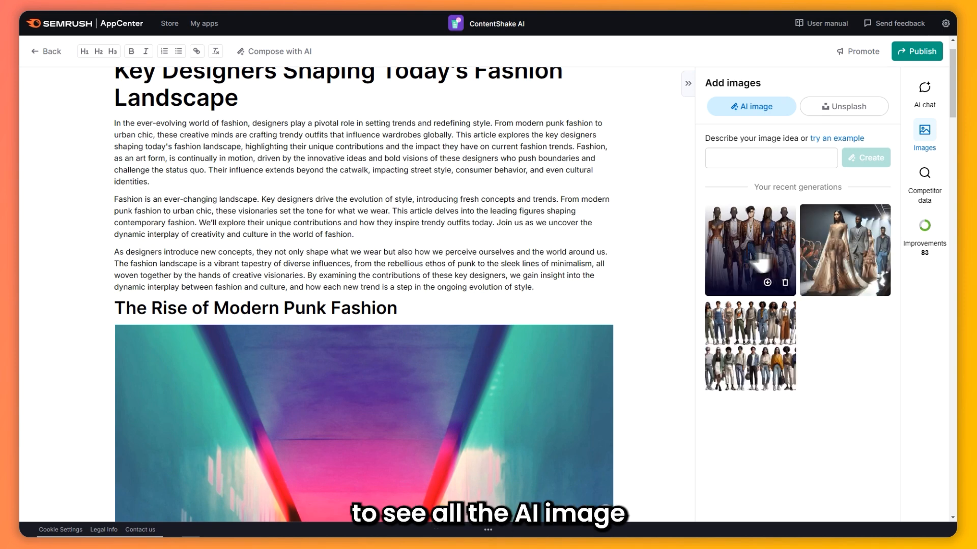
scroll(409, 249, "down", 5)
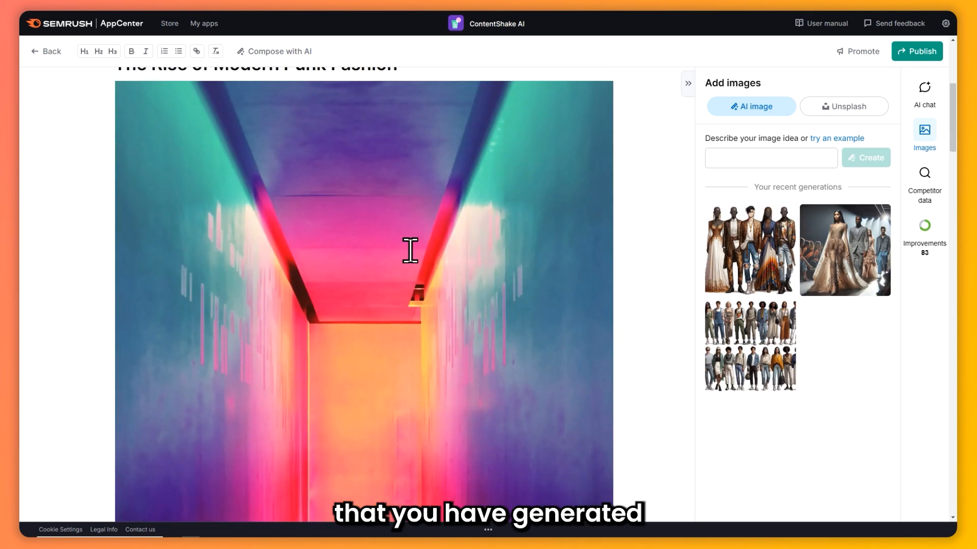
left_click(828, 106)
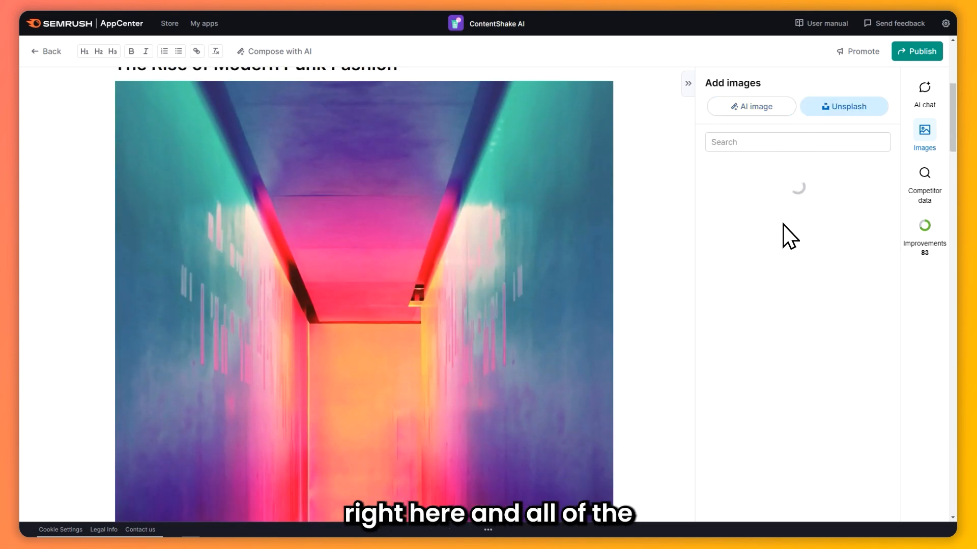
scroll(825, 260, "down", 3)
scroll(818, 308, "up", 8)
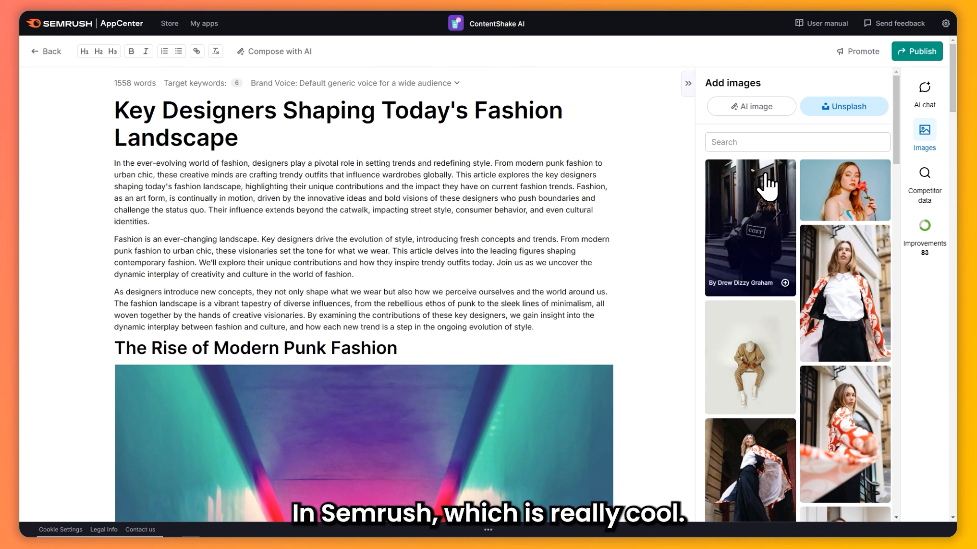
Insert the recent AI image of five fashion figures into the empty paragraph above "Other designers, such as Rei Kawakubo"
left_click(745, 108)
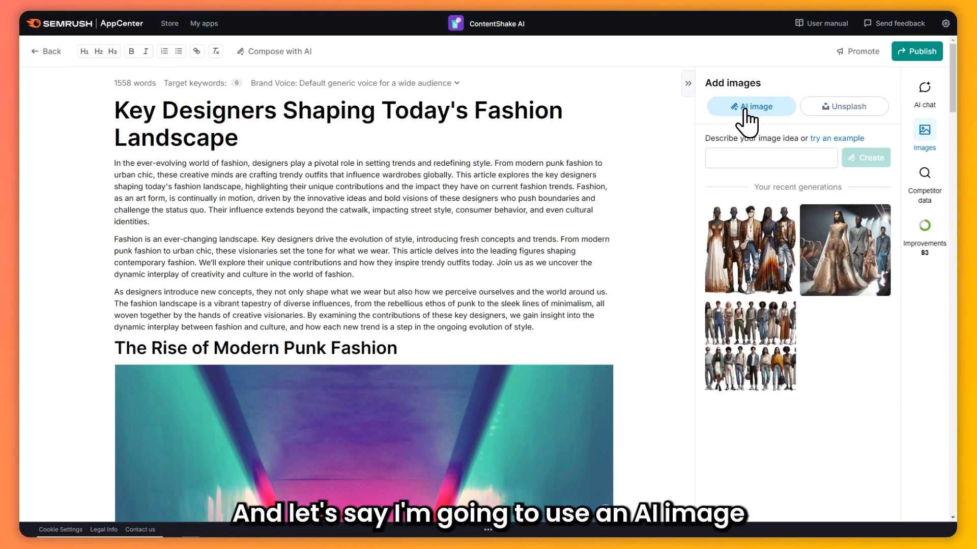
scroll(425, 277, "down", 5)
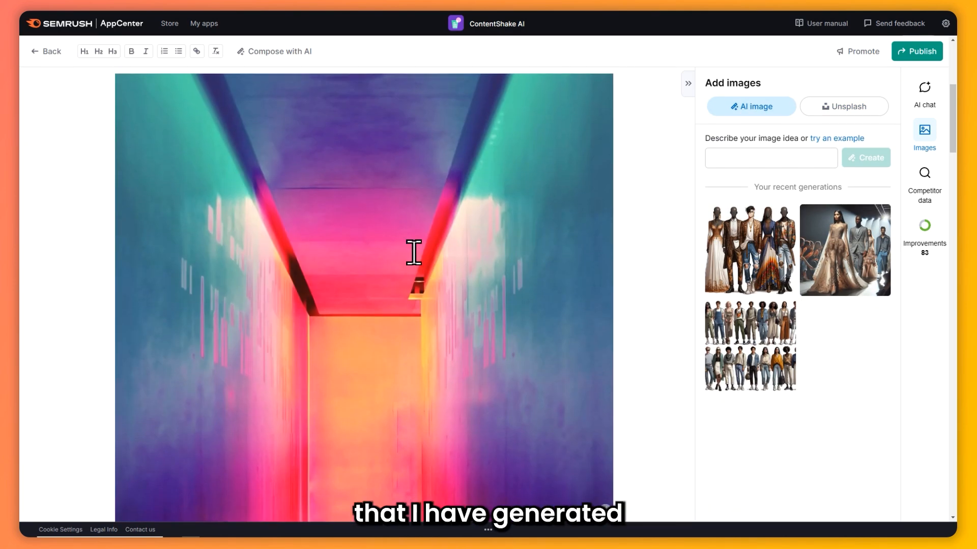
scroll(413, 253, "up", 4)
scroll(408, 249, "down", 10)
scroll(375, 246, "up", 3)
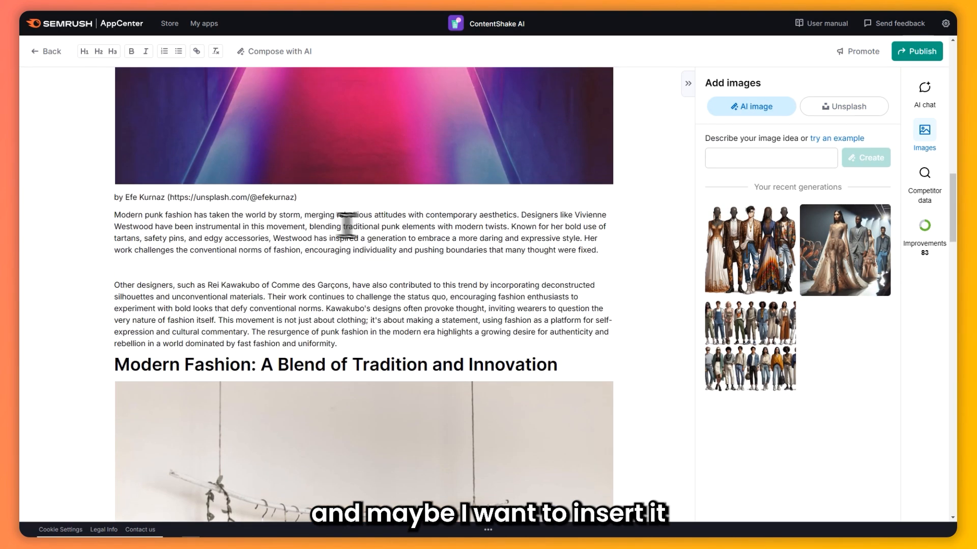
left_click(394, 270)
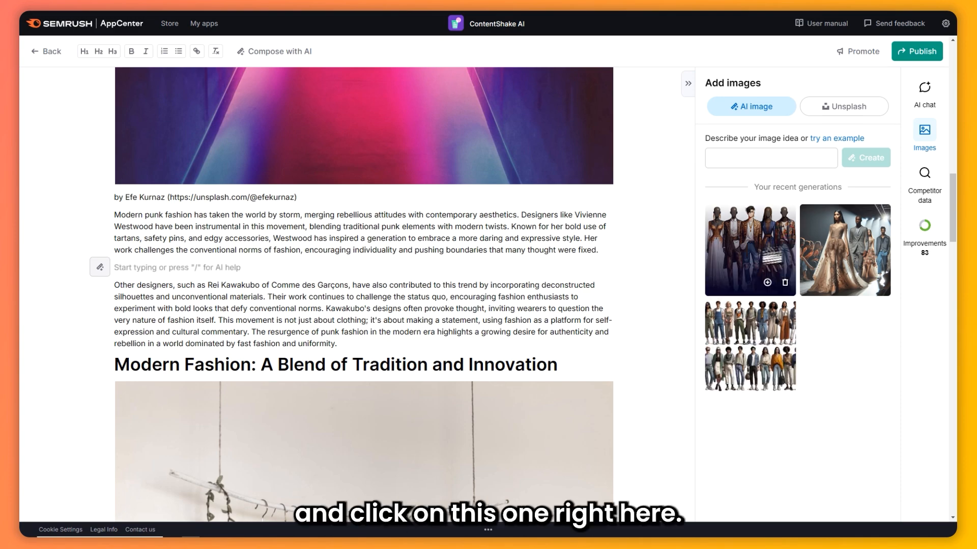
left_click(750, 250)
scroll(441, 282, "up", 4)
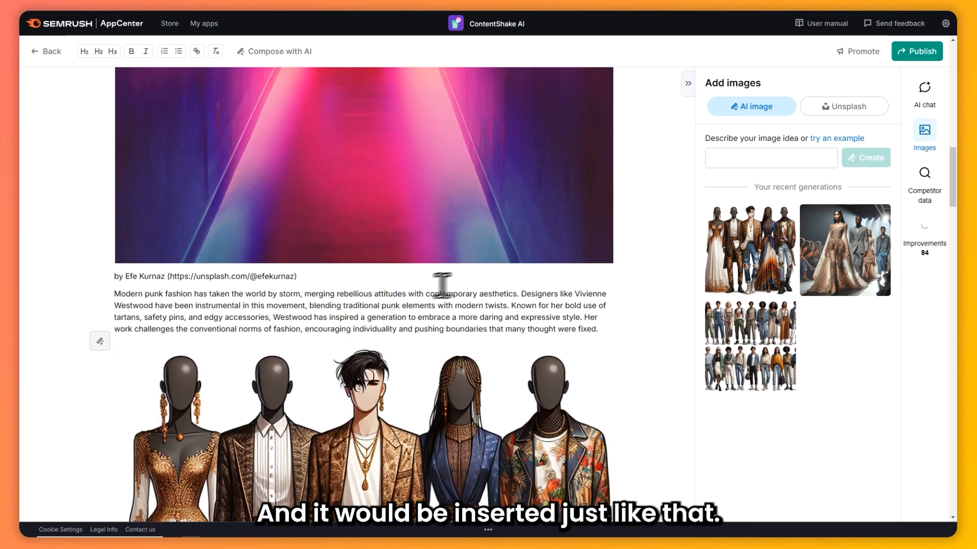
scroll(448, 274, "down", 3)
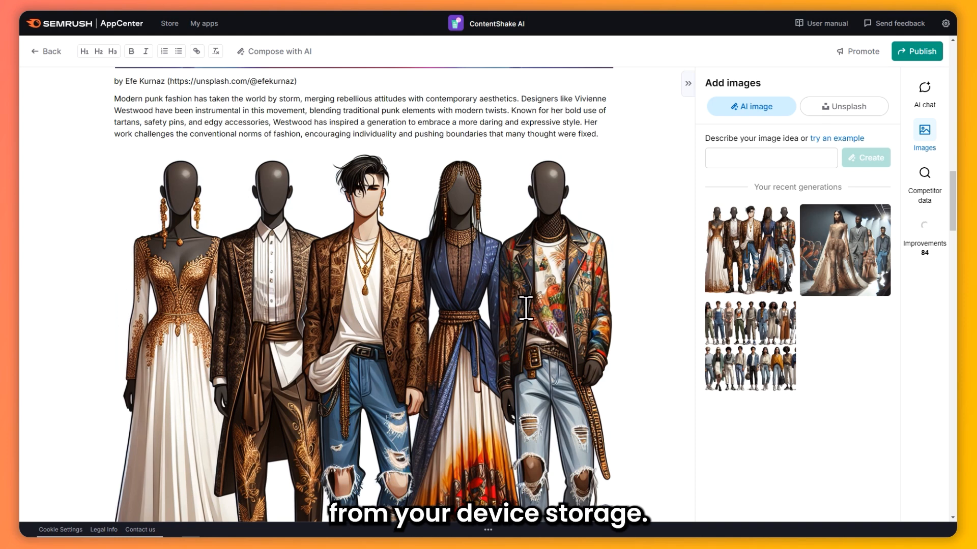
Replace the article title with the competitor title "Exploring the Essence of Modern Style Clothing: A Guide – Q Clothier"
left_click(939, 185)
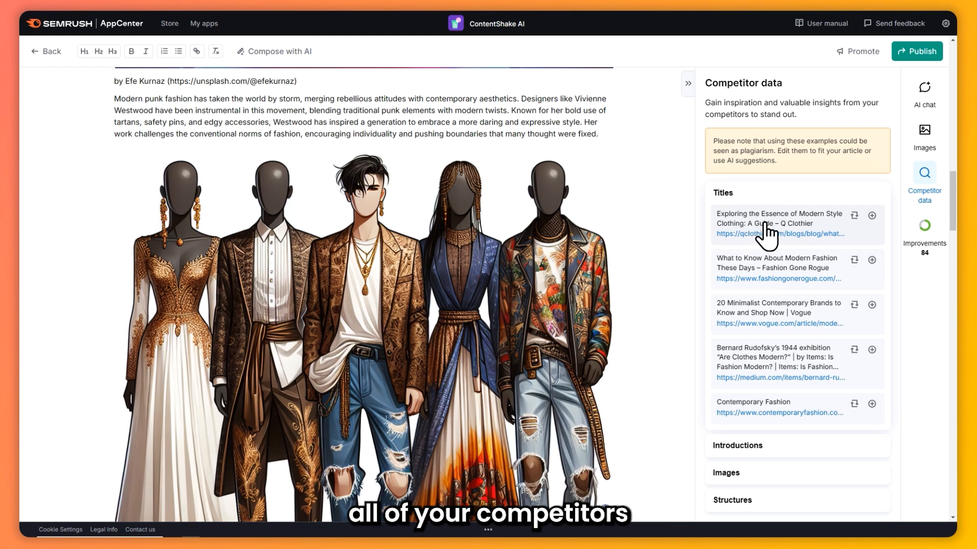
left_click_drag(827, 222, 717, 214)
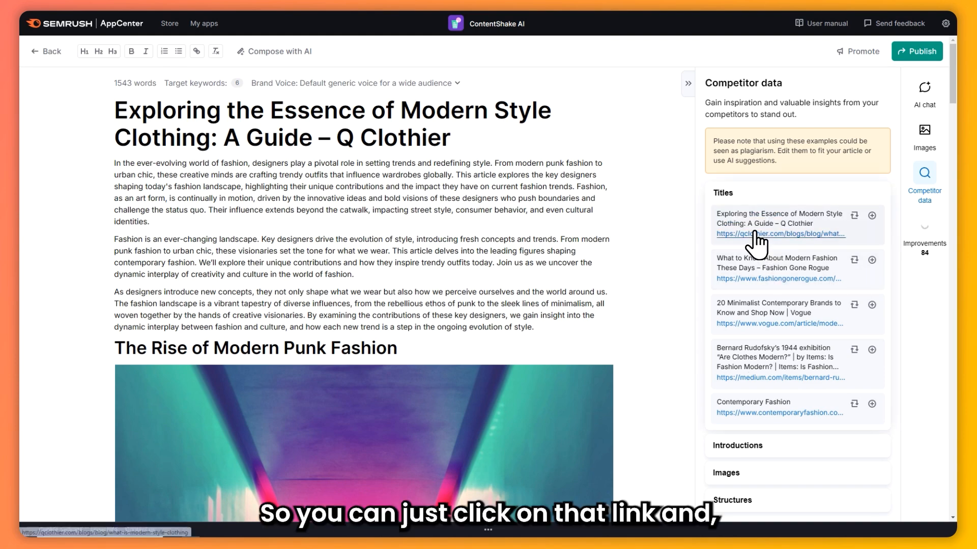
Open the Q Clothier competitor article from its title entry and read through its sections
left_click(751, 234)
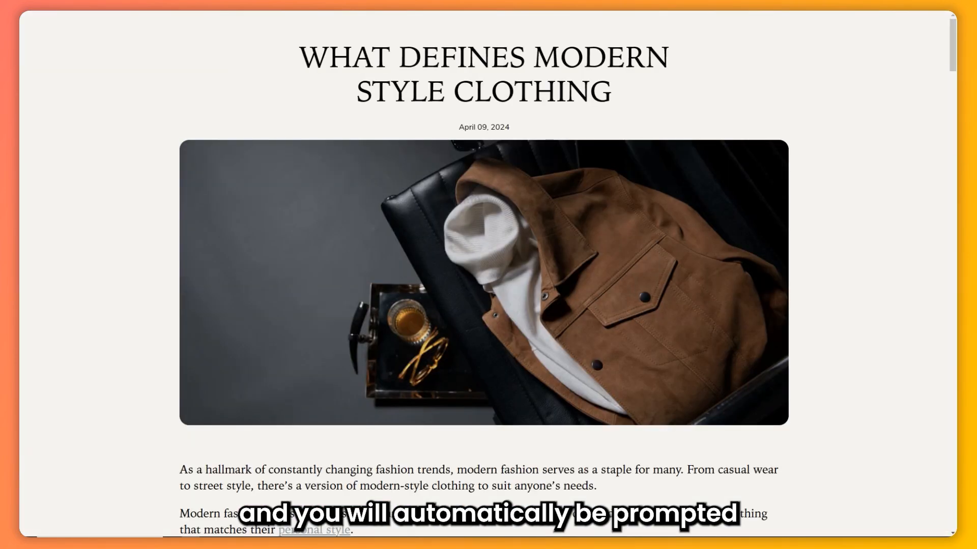
scroll(551, 198, "down", 20)
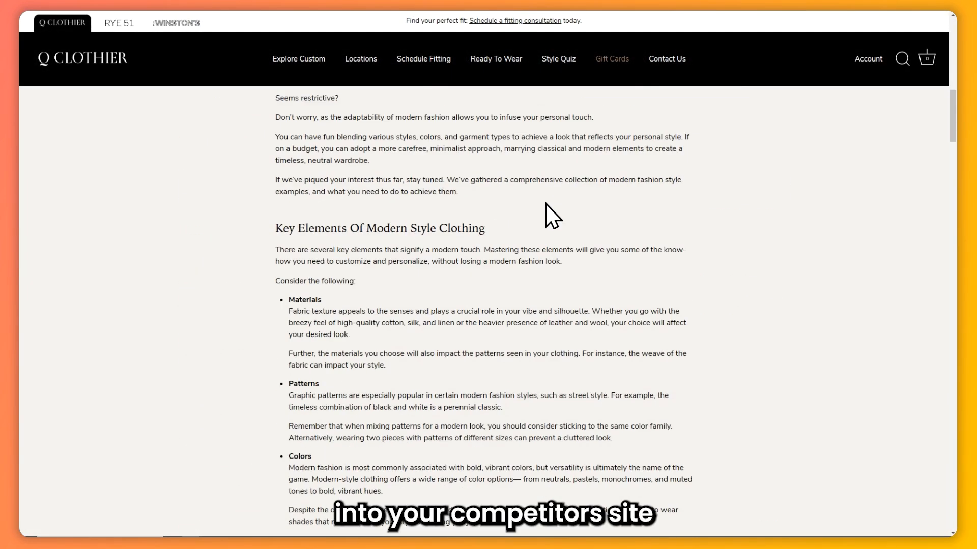
scroll(545, 206, "down", 20)
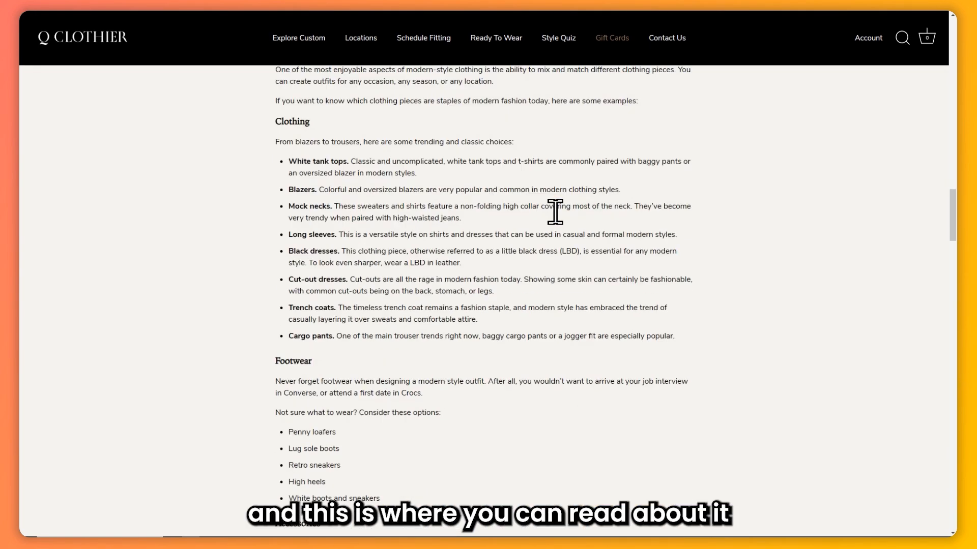
scroll(542, 203, "down", 20)
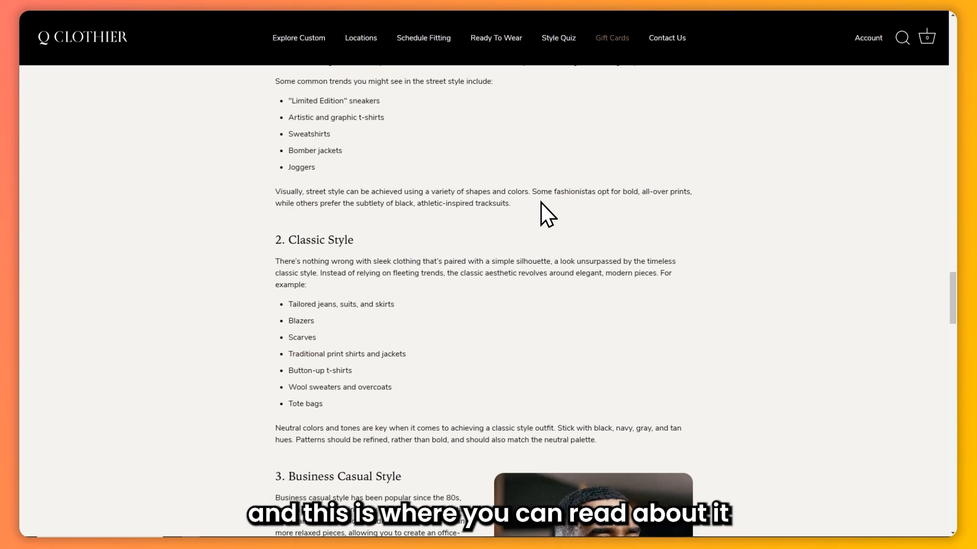
scroll(545, 201, "down", 15)
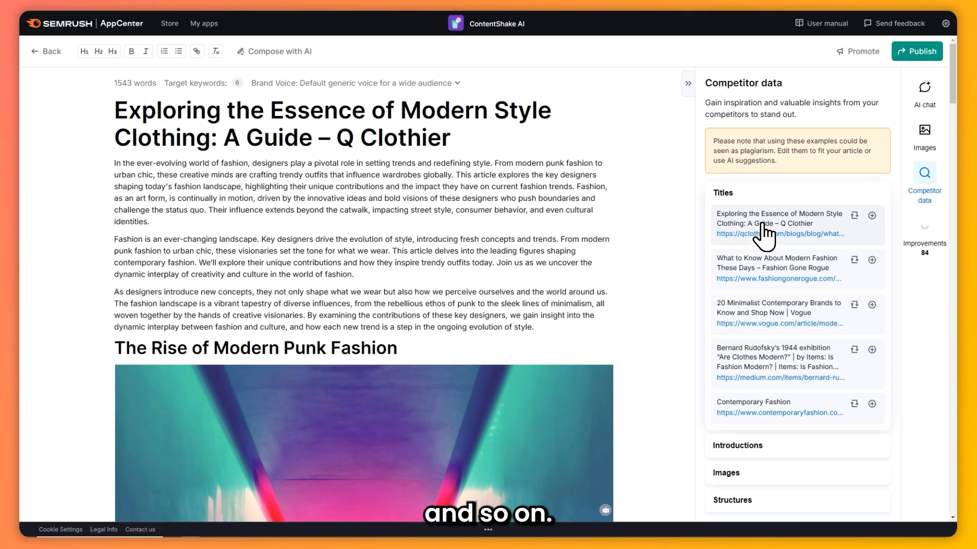
Examine the competitors' introductions, images and article structures in the competitor data
scroll(814, 252, "down", 3)
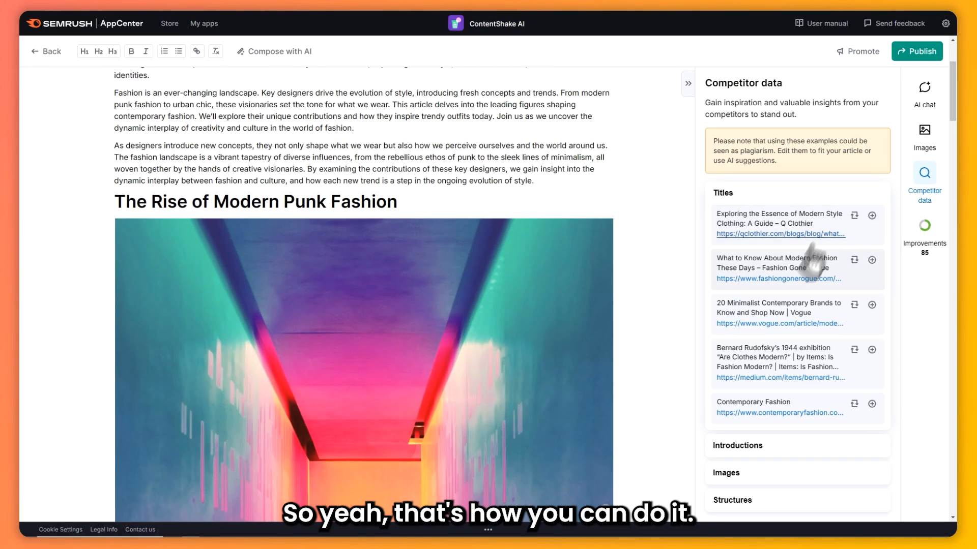
left_click(790, 453)
left_click(774, 488)
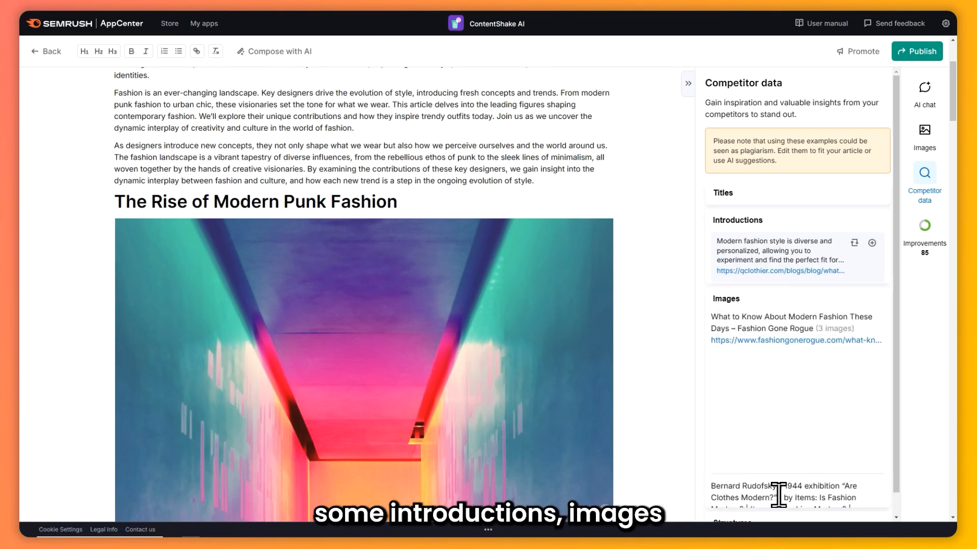
scroll(780, 316, "down", 6)
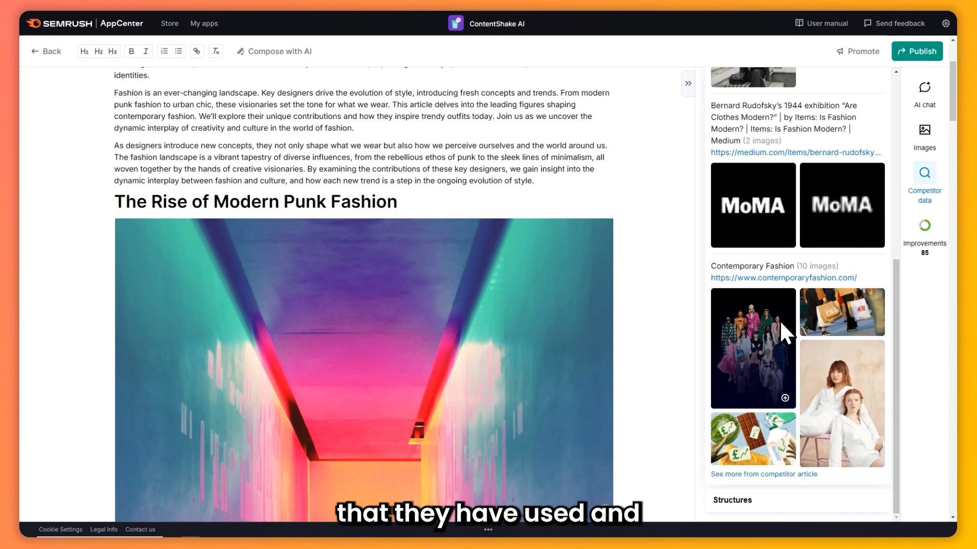
left_click(789, 501)
scroll(753, 312, "down", 10)
scroll(786, 311, "up", 15)
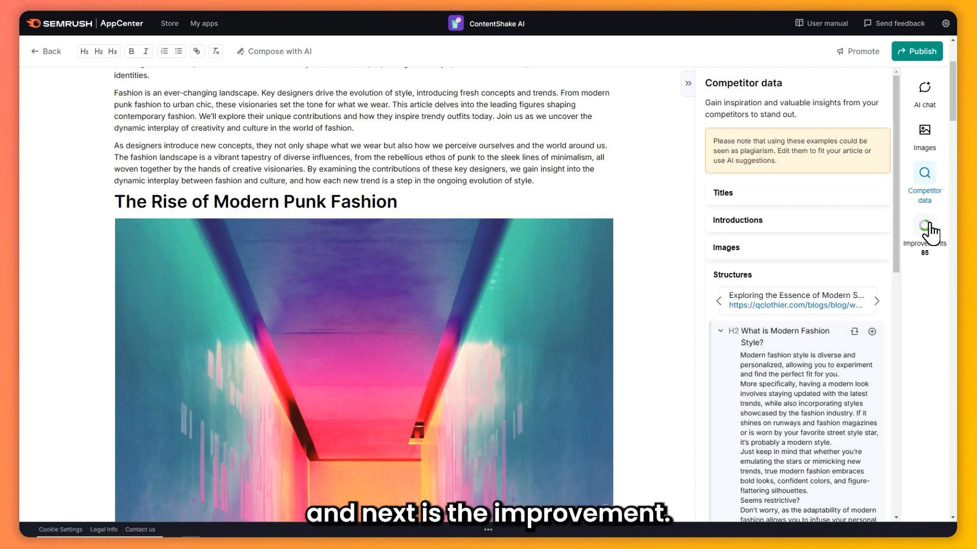
Open the article improvements and review the SEO improvement suggestions
left_click(924, 229)
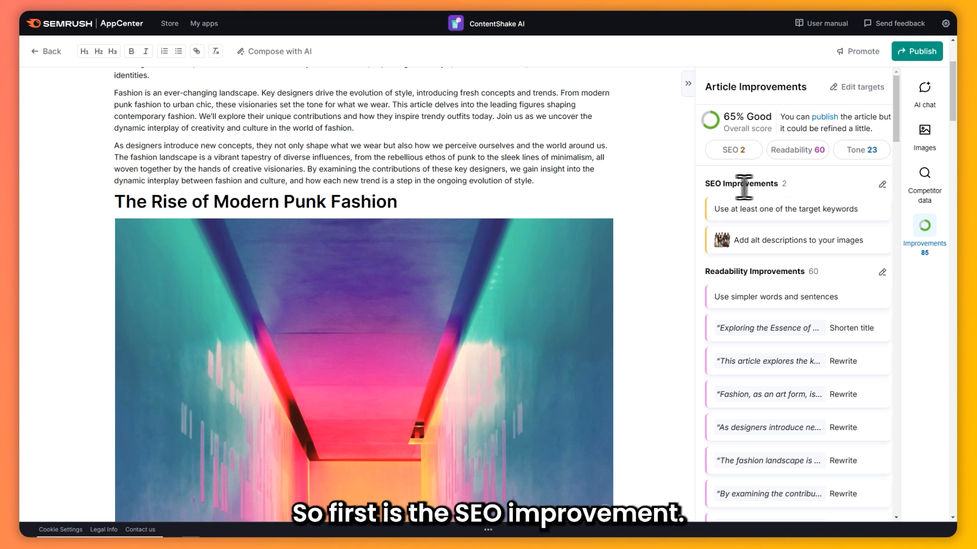
left_click_drag(713, 186, 779, 184)
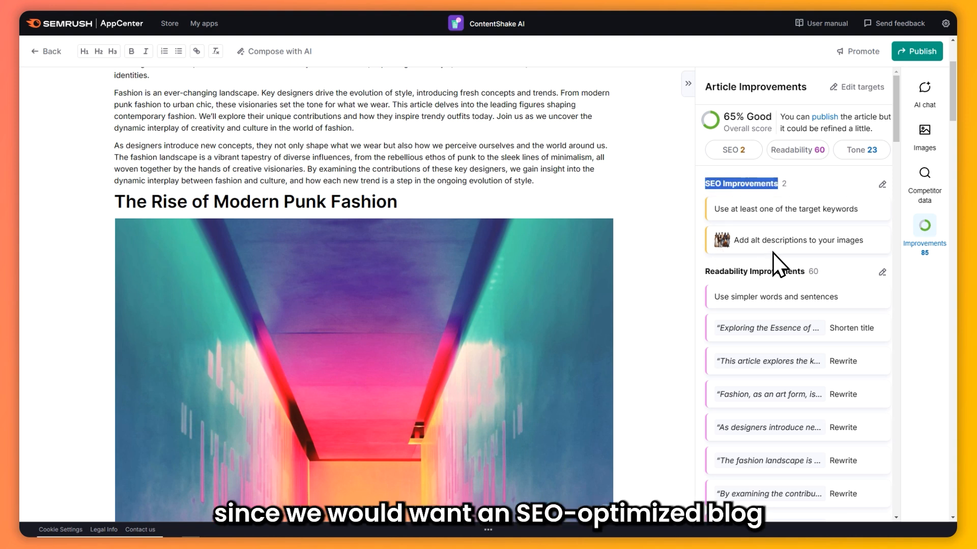
left_click(792, 182)
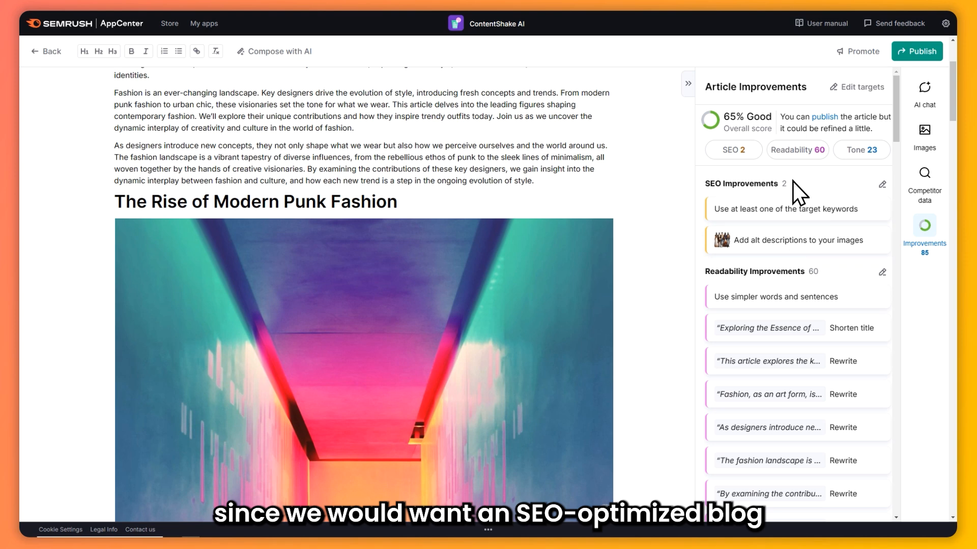
Edit the SEO targets, removing the keywords modern greek fashion, modern fashion, trendy outfits, fashion trends and urban fashion
left_click(882, 184)
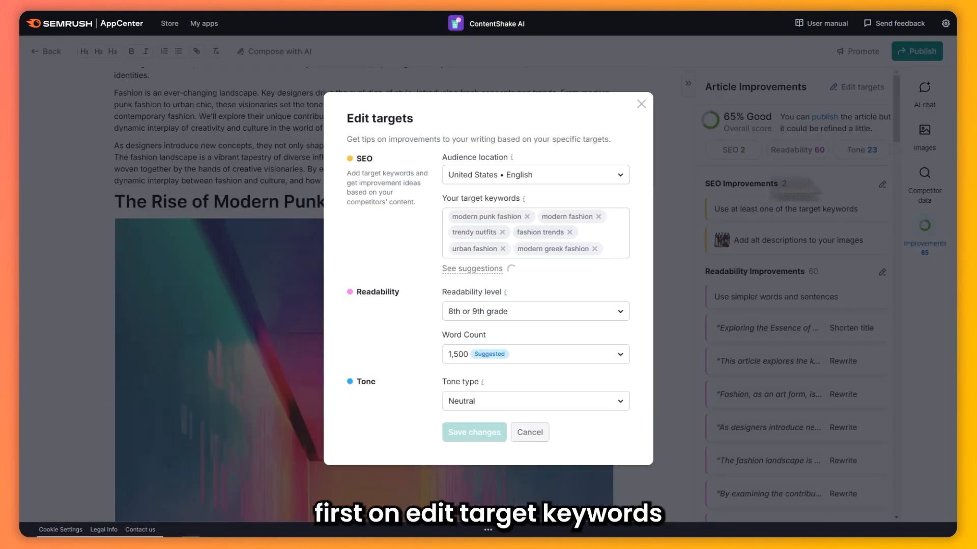
left_click_drag(462, 199, 521, 202)
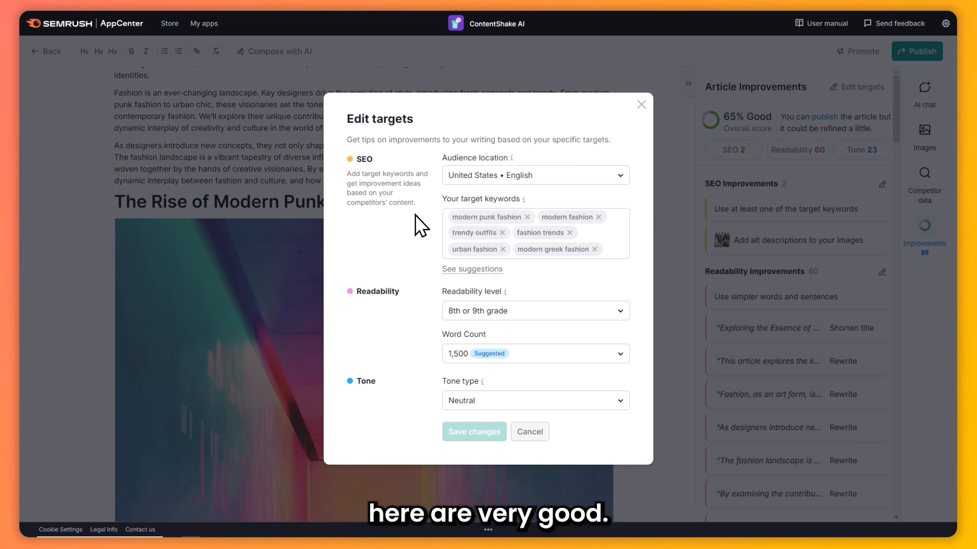
left_click(494, 224)
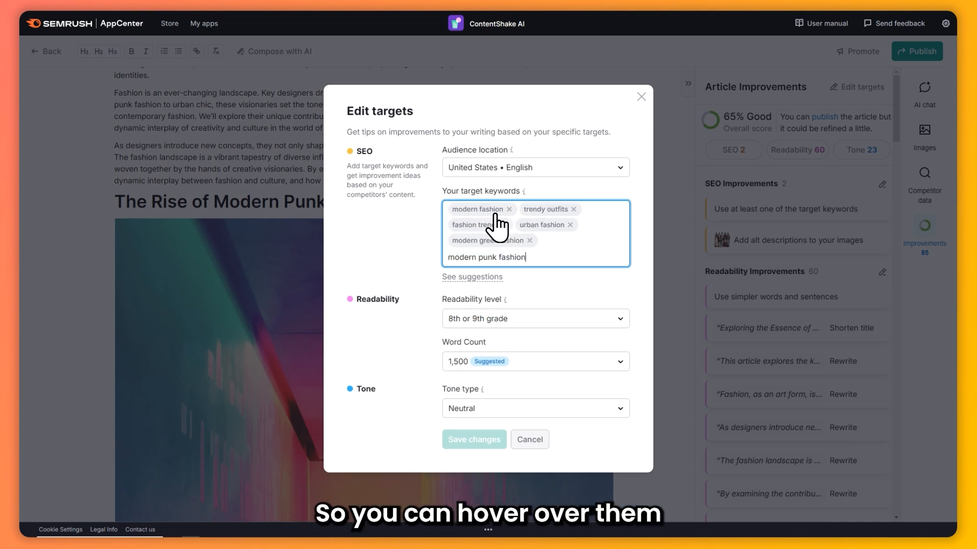
left_click(530, 242)
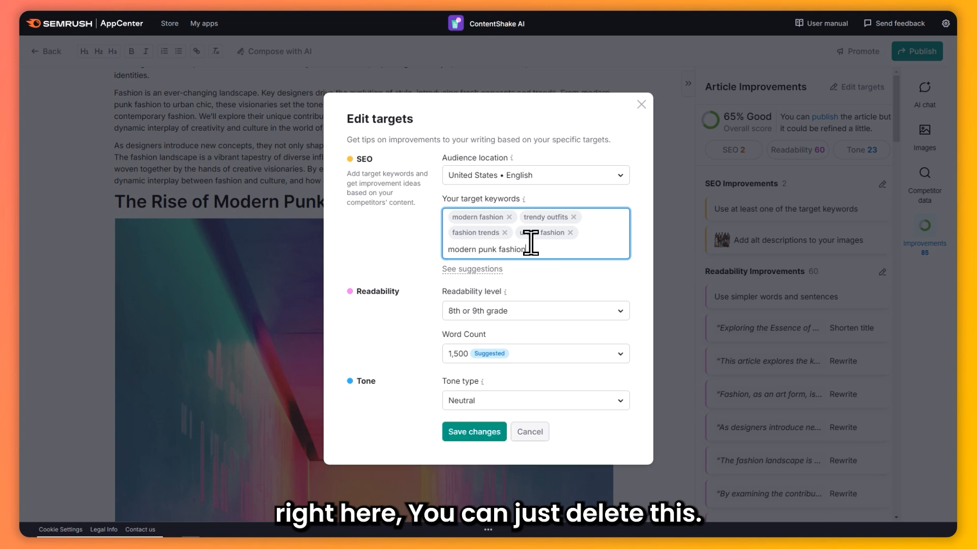
left_click(505, 232)
left_click(506, 228)
left_click(507, 230)
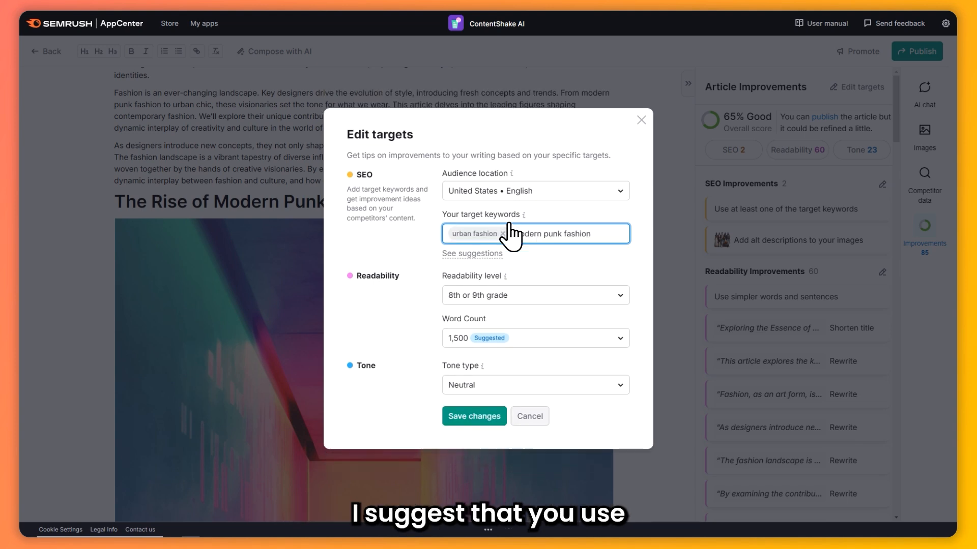
left_click(502, 234)
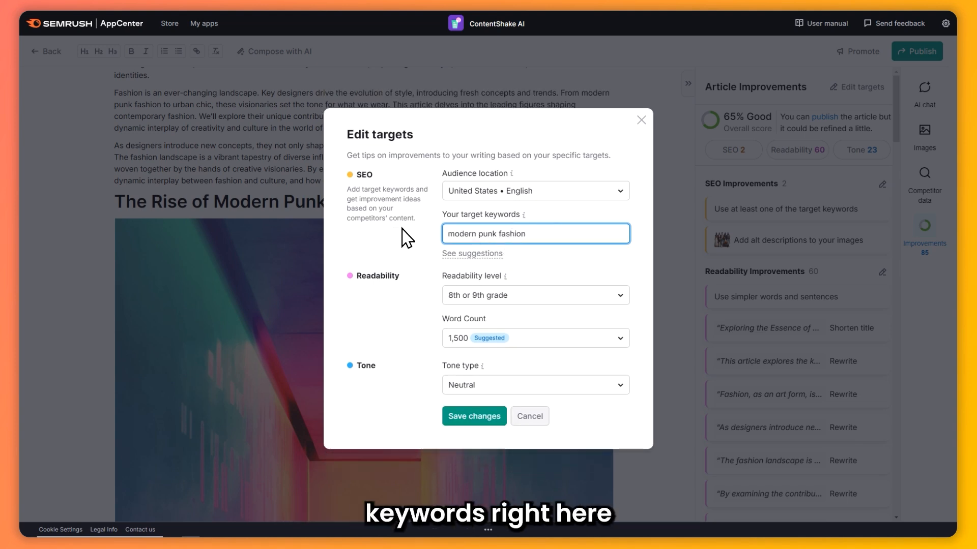
Clear the remaining target keyword "modern punk fashion" and display the keyword suggestions
key("BackSpace")
key("BackSpace")
key("BackSpace")
key("BackSpace")
key("BackSpace")
key("BackSpace")
key("BackSpace")
key("BackSpace")
key("BackSpace")
key("BackSpace")
key("BackSpace")
key("BackSpace")
key("BackSpace")
key("BackSpace")
key("BackSpace")
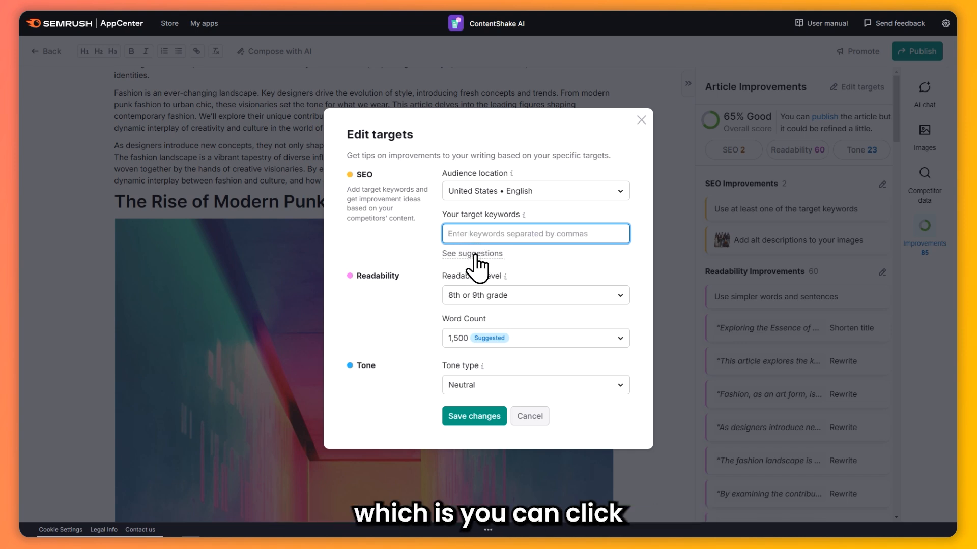
left_click(473, 253)
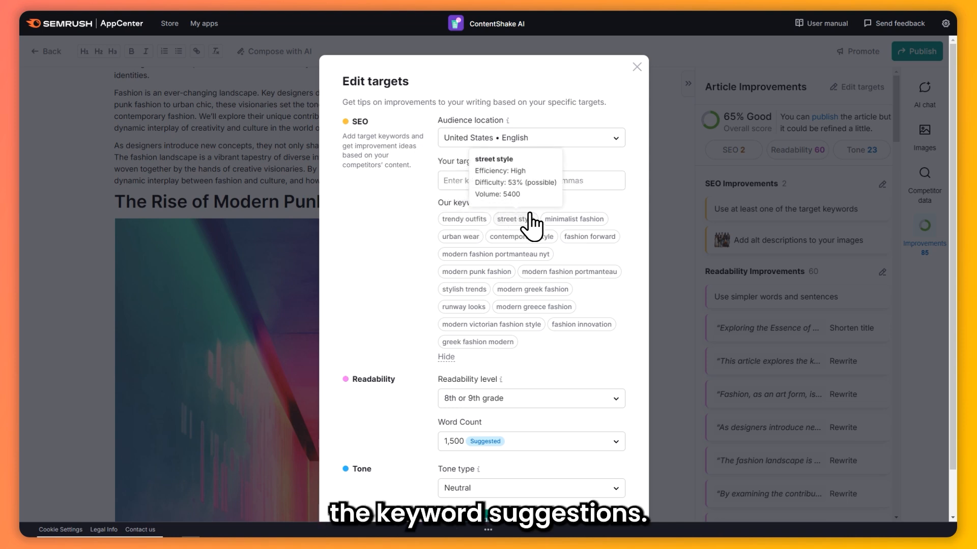
Compare the statistics of the suggested keywords and add "street style" and "minimalist fashion" as target keywords
mouse_move(522, 248)
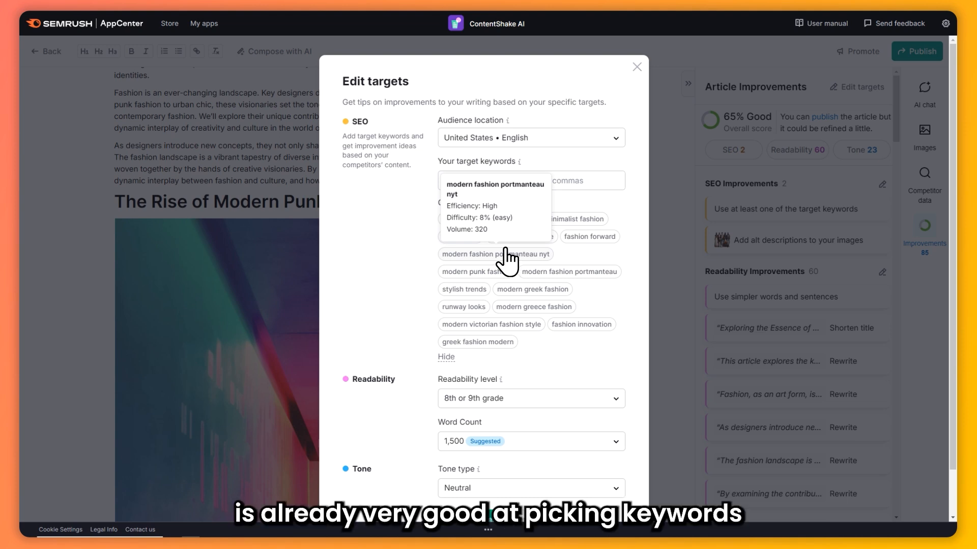
mouse_move(541, 272)
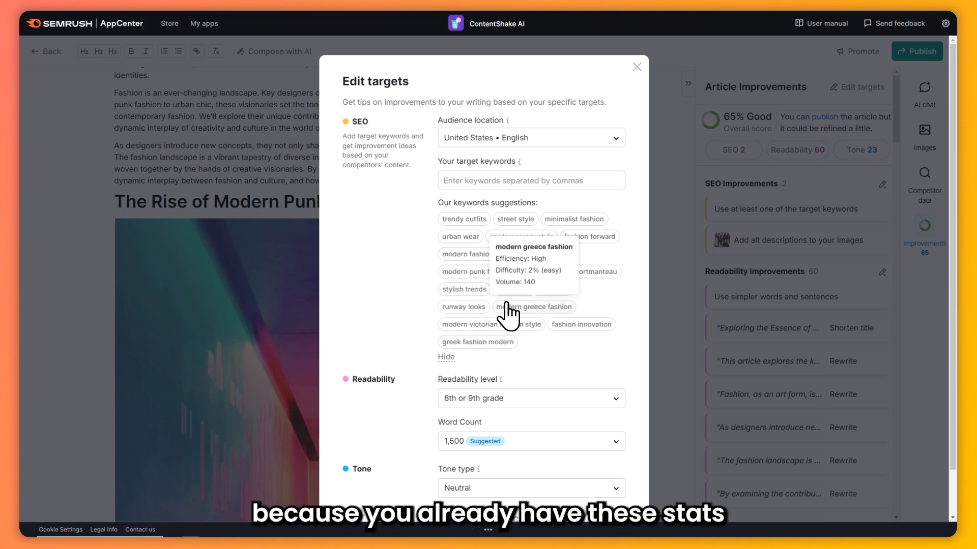
mouse_move(471, 290)
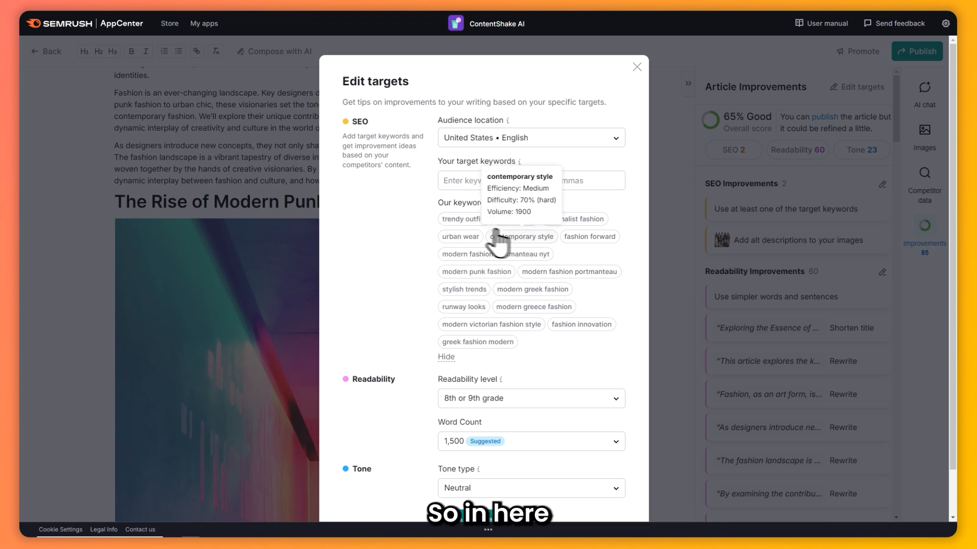
mouse_move(468, 238)
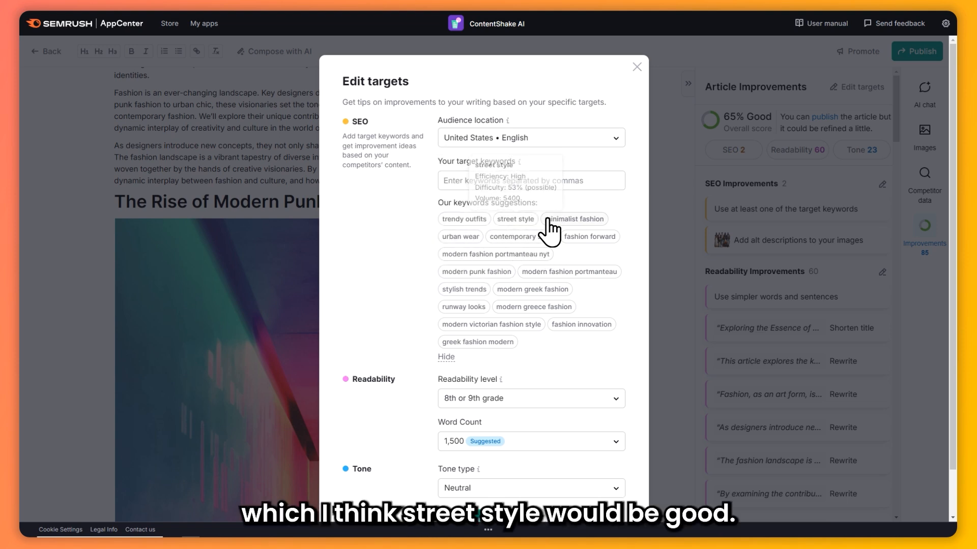
mouse_move(514, 219)
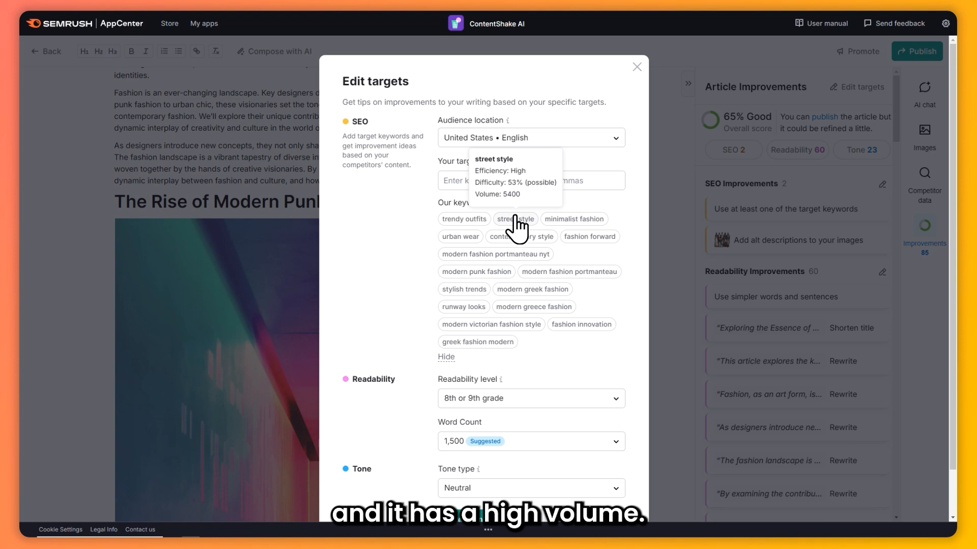
left_click(516, 221)
mouse_move(575, 224)
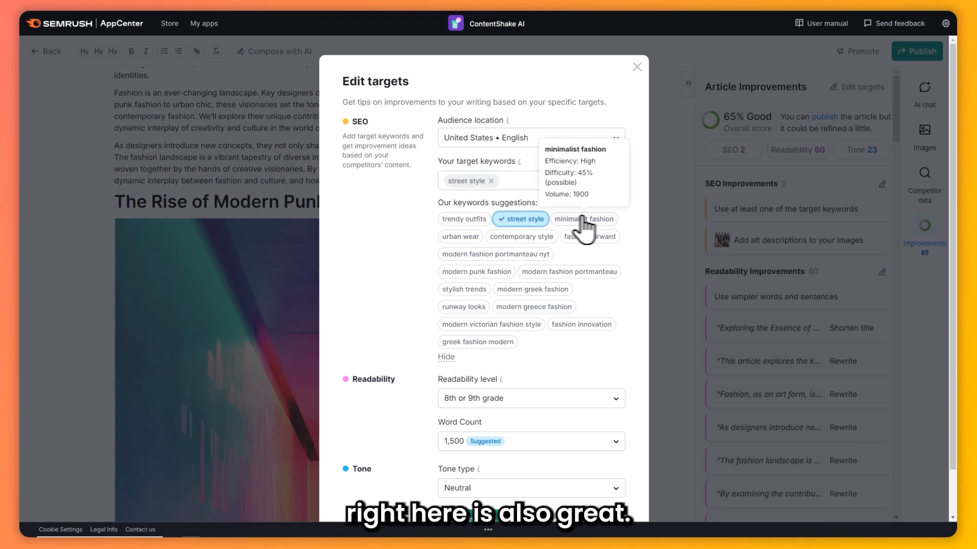
left_click(582, 220)
Check the remaining keyword suggestions, add "trendy outfits" as a target keyword and save the edited targets
mouse_move(471, 329)
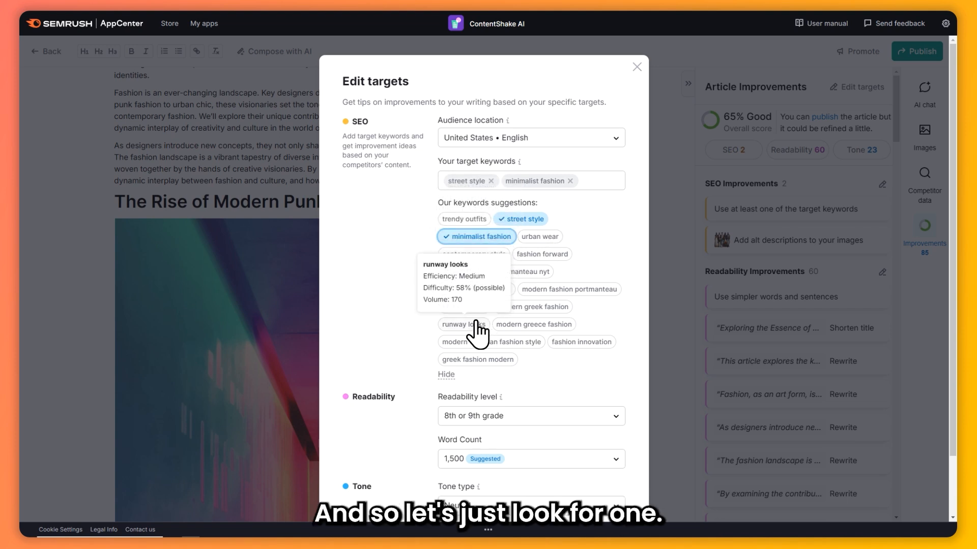
mouse_move(520, 330)
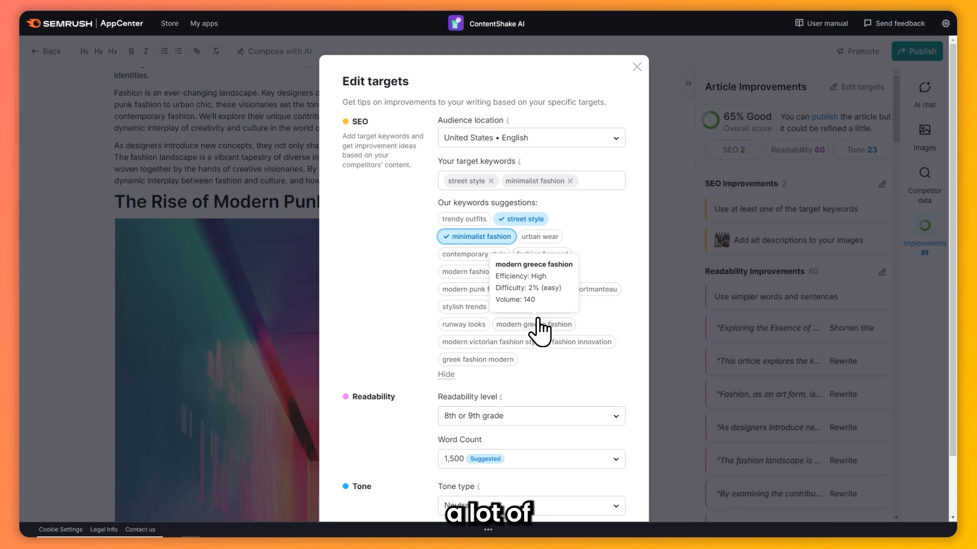
mouse_move(455, 220)
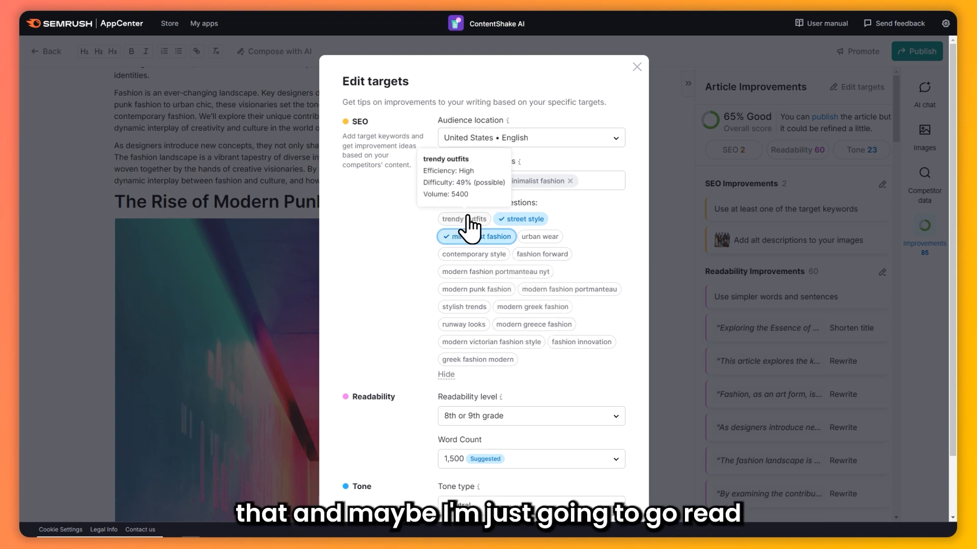
left_click(466, 220)
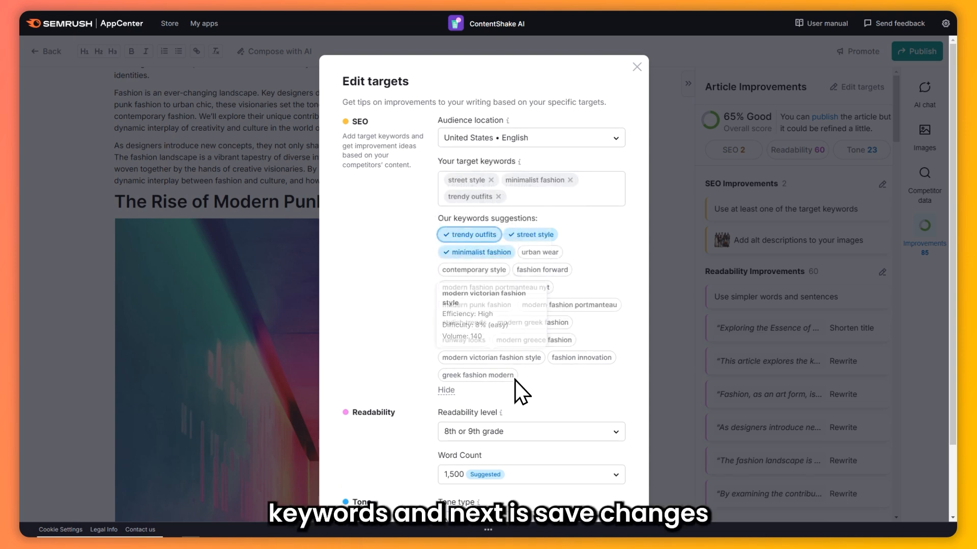
scroll(514, 380, "down", 2)
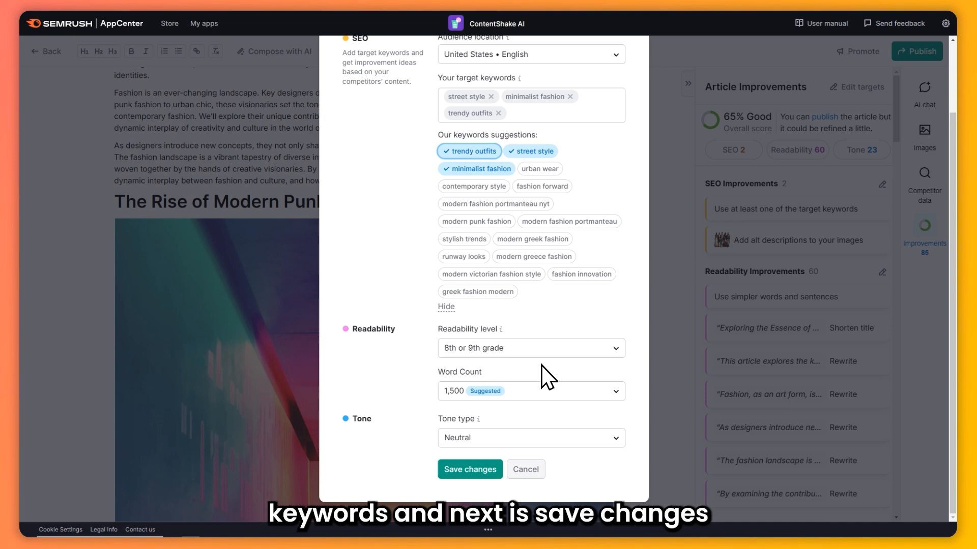
left_click(471, 469)
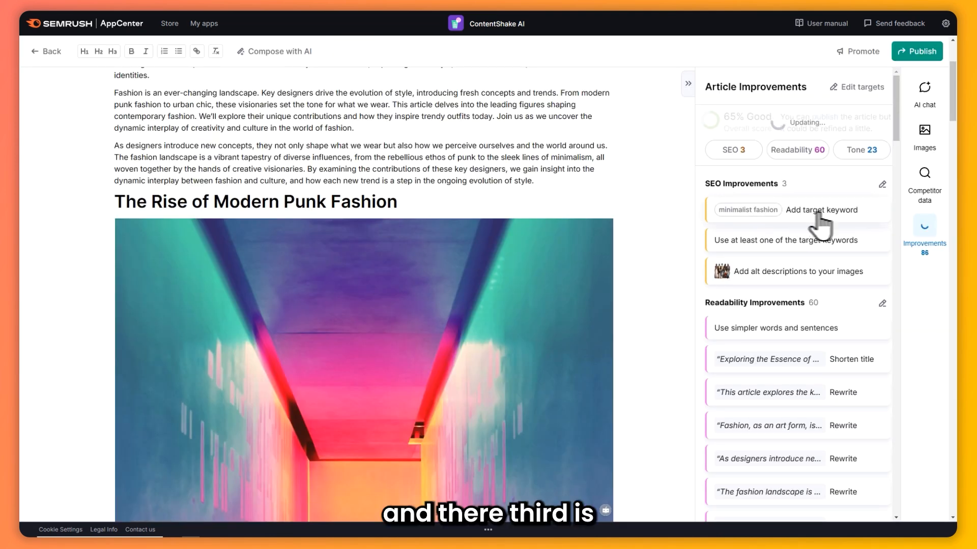
Add the target keyword by changing "fashion" to "minimalist fashion" at the end of the article's second paragraph
scroll(530, 201, "up", 3)
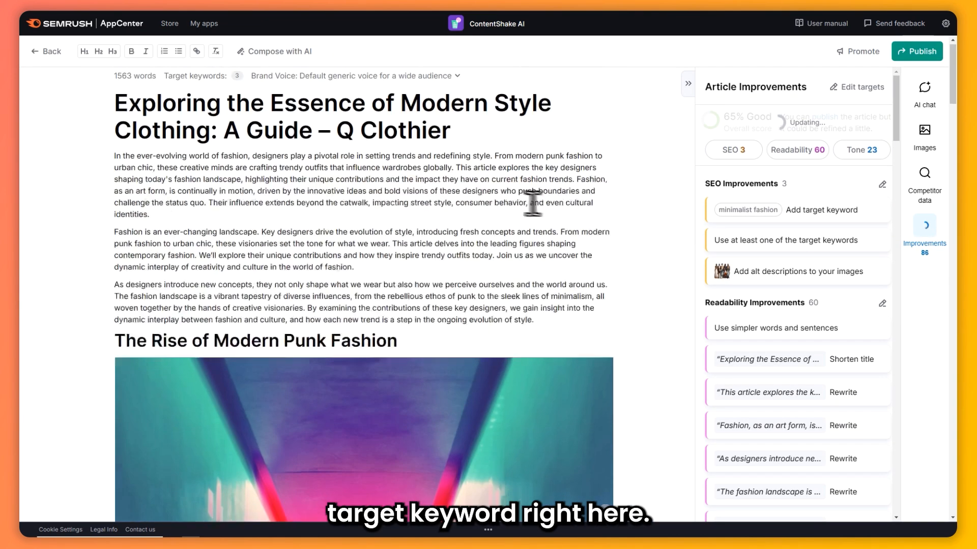
scroll(412, 204, "down", 5)
scroll(411, 203, "down", 1)
scroll(400, 273, "up", 5)
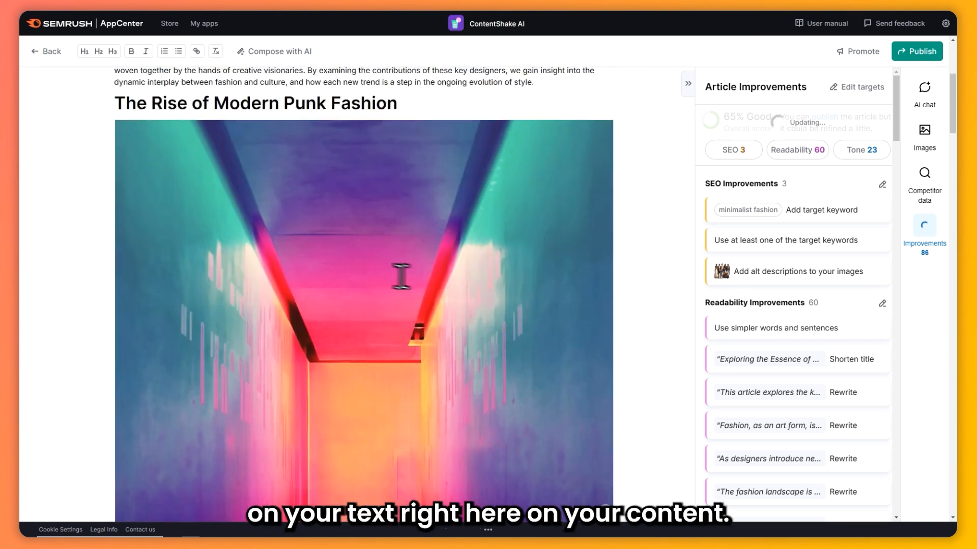
left_click(363, 281)
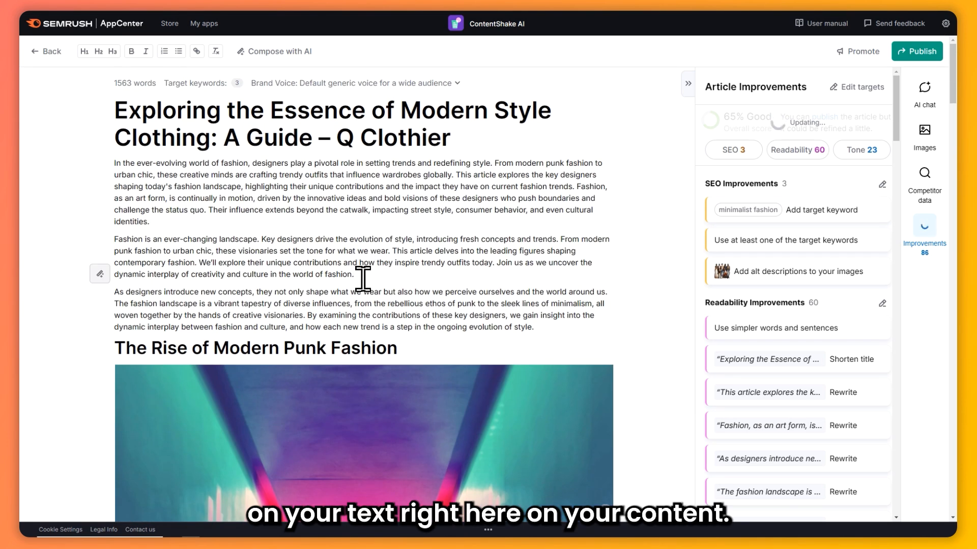
left_click(741, 216)
left_click(314, 275)
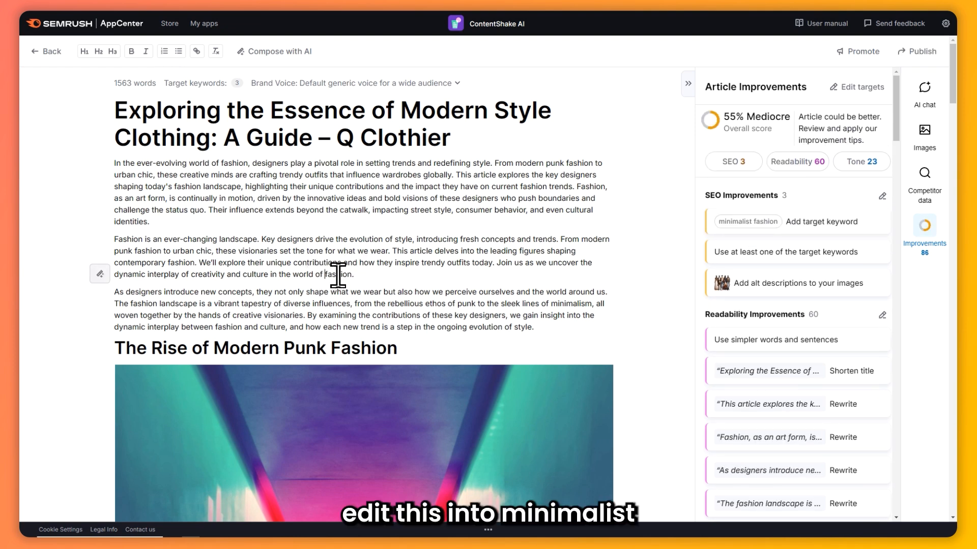
type("minimalist")
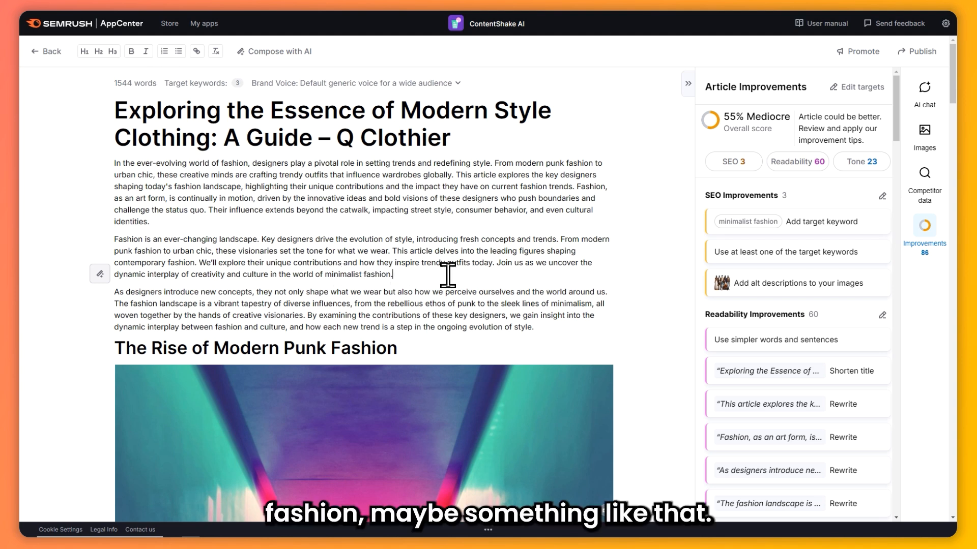
left_click(430, 304)
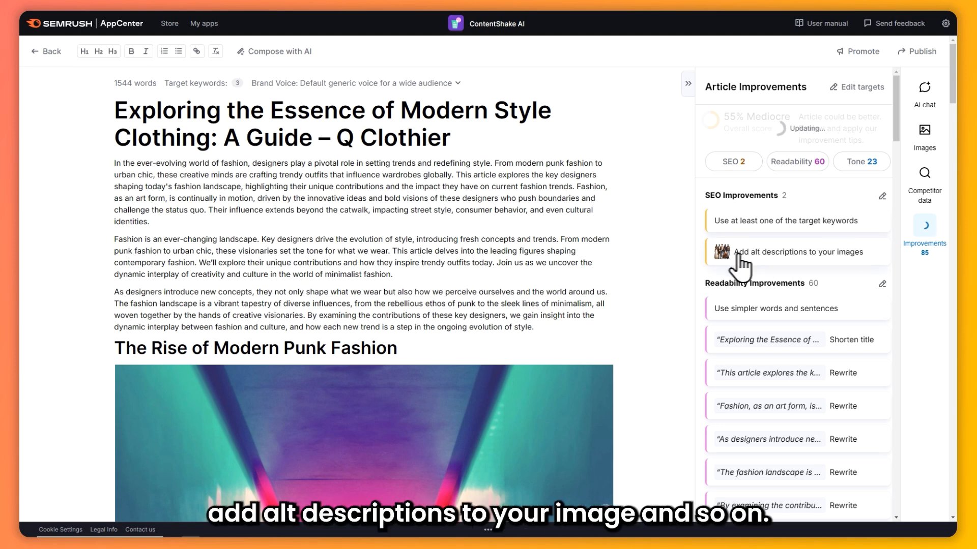
Review the suggestion for adding alt descriptions to images and look through the readability improvements
left_click(791, 254)
scroll(791, 264, "down", 2)
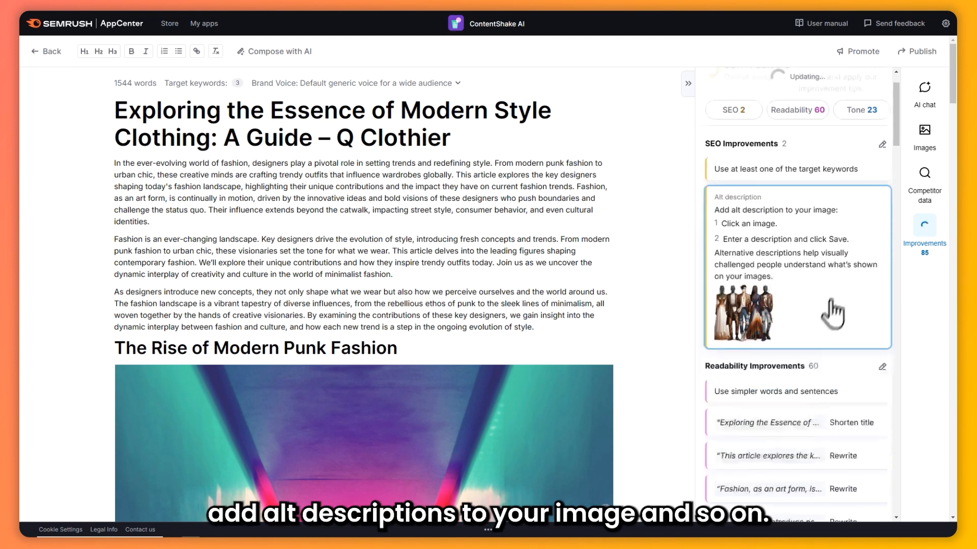
scroll(394, 335, "down", 5)
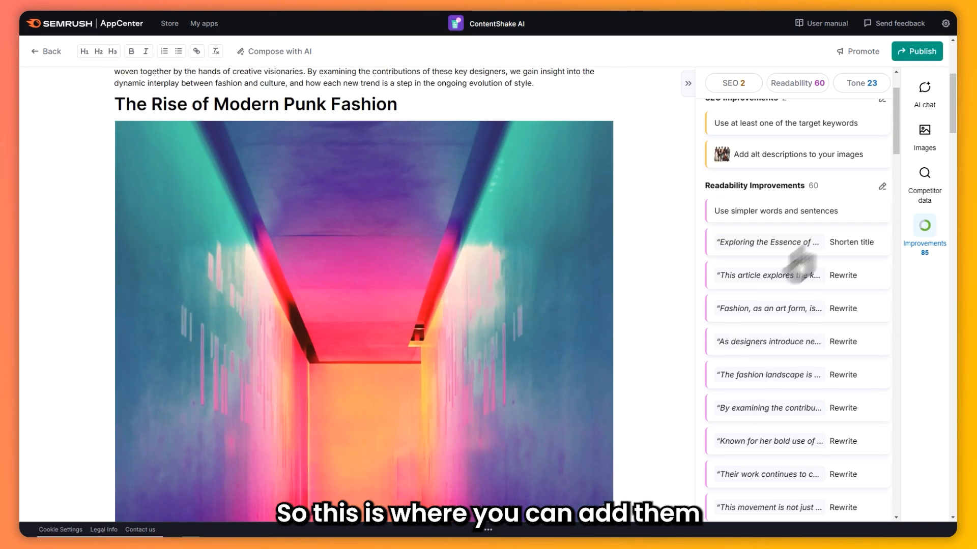
left_click_drag(706, 186, 801, 185)
scroll(809, 252, "down", 3)
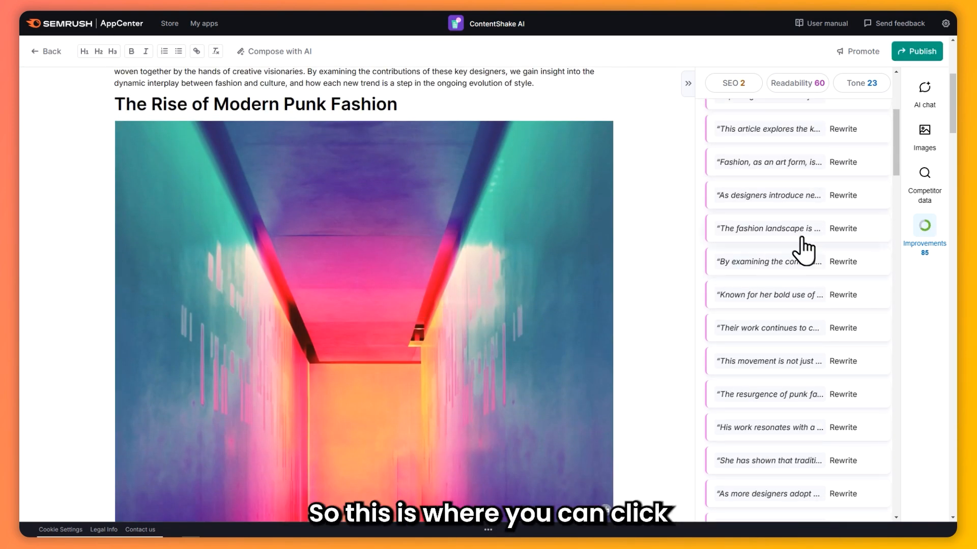
Open the rewrite suggestion for the hard-to-read sentence "As designers introduce new concepts" and locate that sentence in the article
left_click(846, 200)
scroll(345, 196, "up", 1)
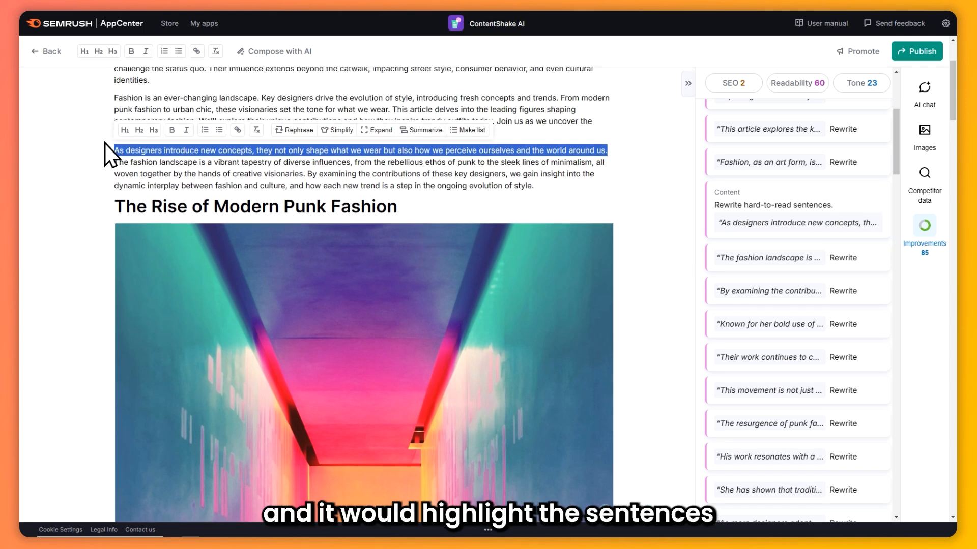
scroll(501, 173, "up", 2)
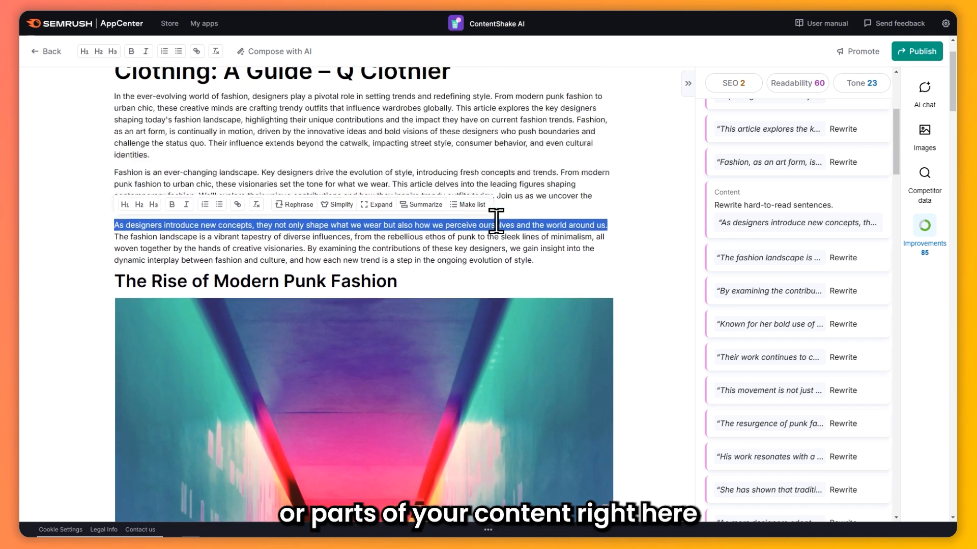
scroll(496, 222, "up", 1)
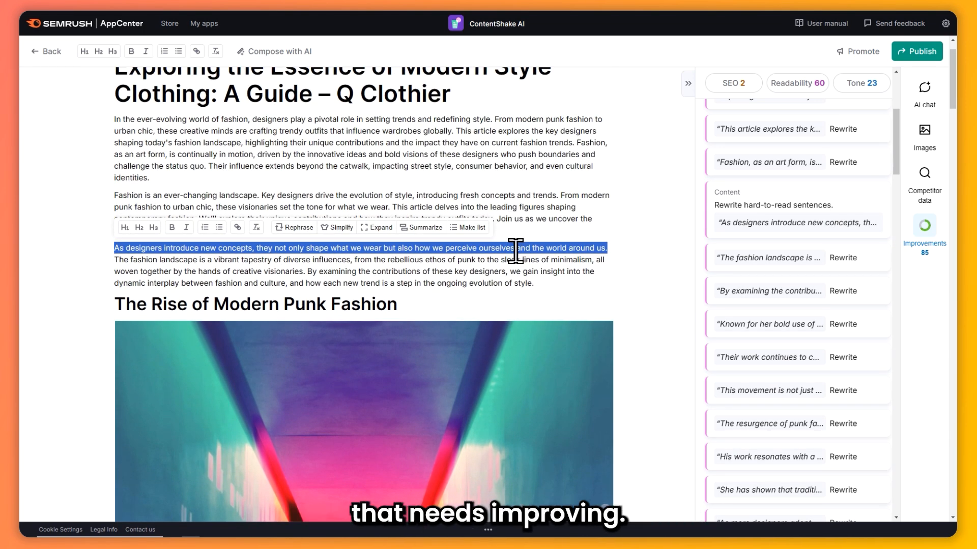
left_click_drag(745, 205, 783, 205)
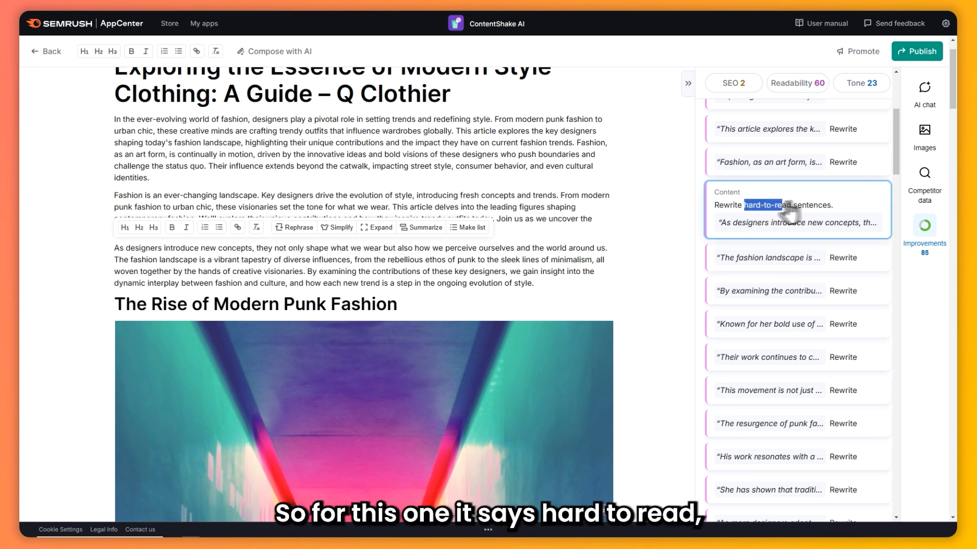
left_click(794, 209)
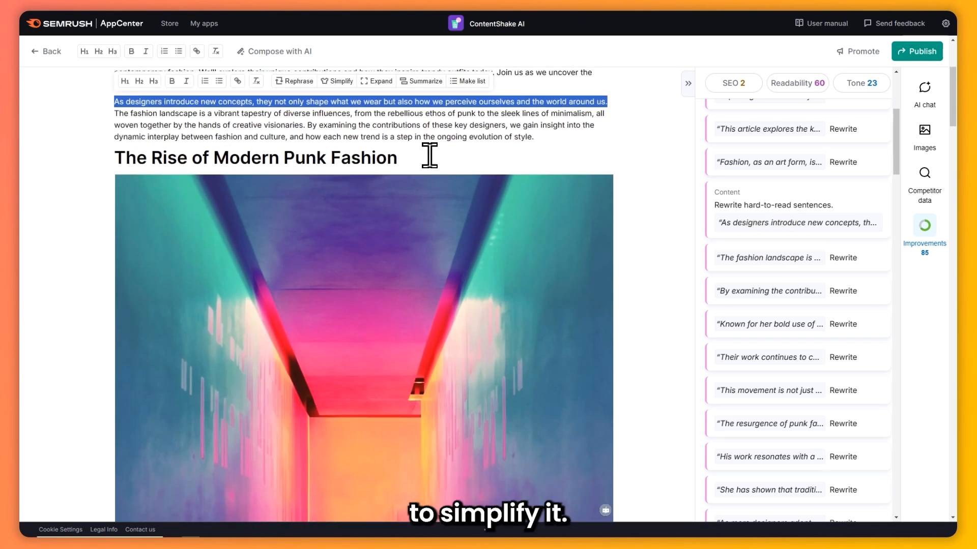
Simplify the highlighted sentence with AI, replace the original text and rejoin it with the rest of its paragraph
scroll(430, 155, "up", 2)
left_click(343, 178)
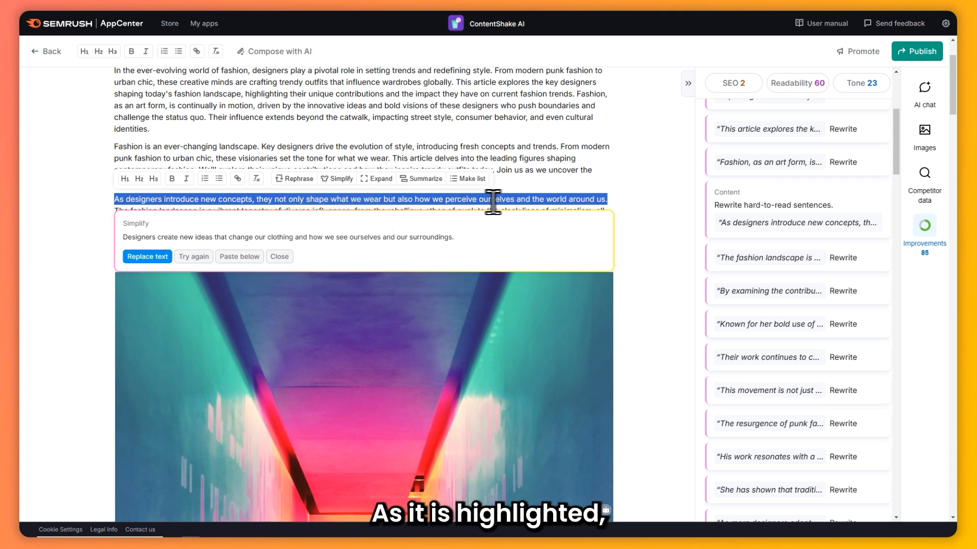
left_click(150, 257)
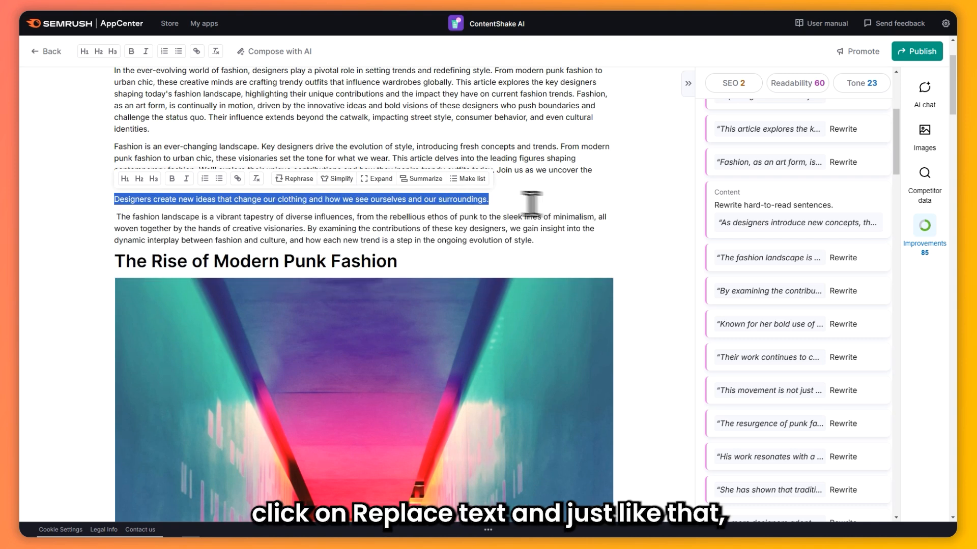
left_click(121, 216)
key("BackSpace")
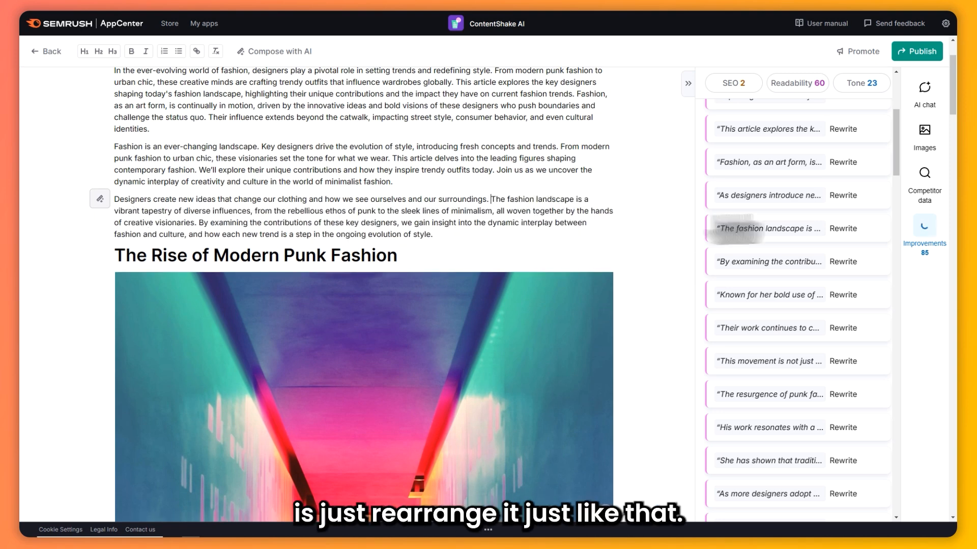
Open the complex-word suggestion for "minimalism" among the readability improvements and examine the word in the article
left_click_drag(893, 154, 881, 284)
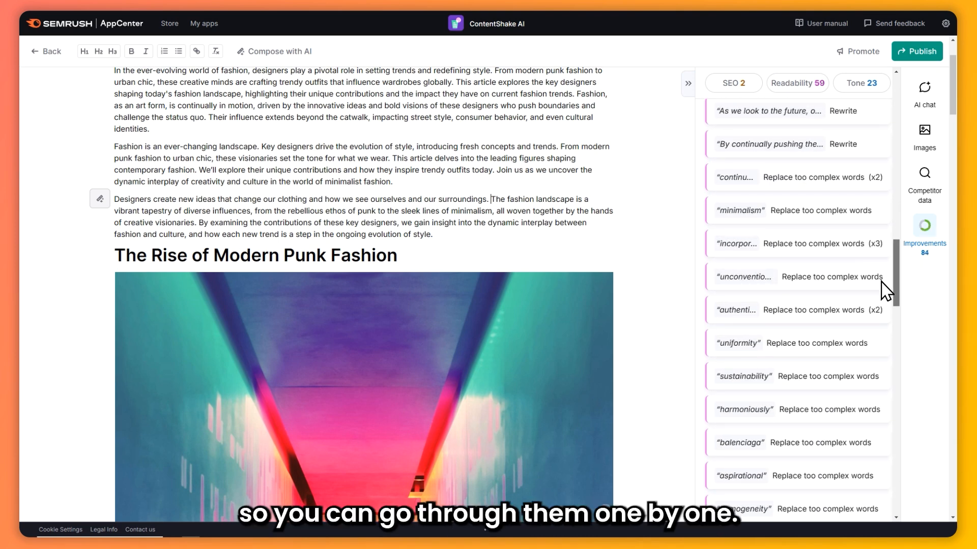
left_click(826, 225)
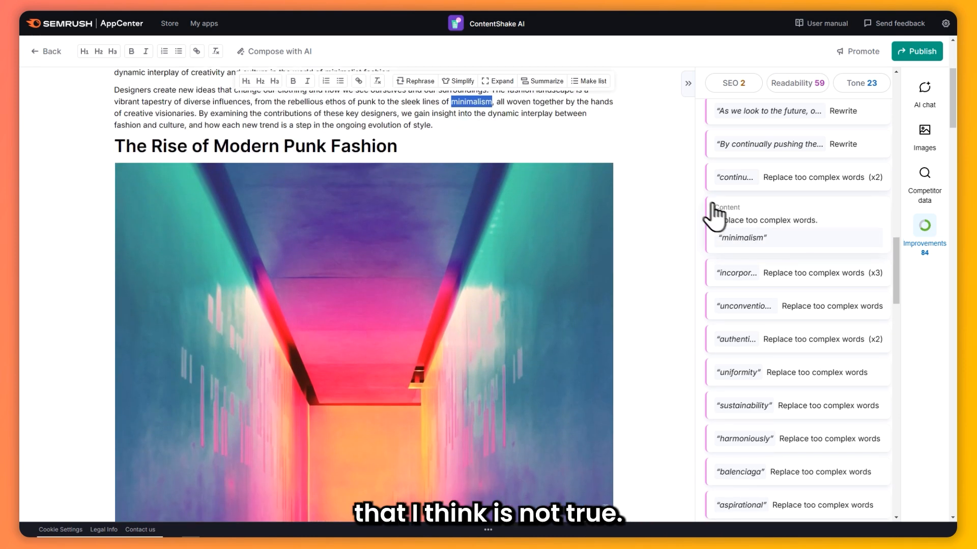
scroll(541, 159, "up", 2)
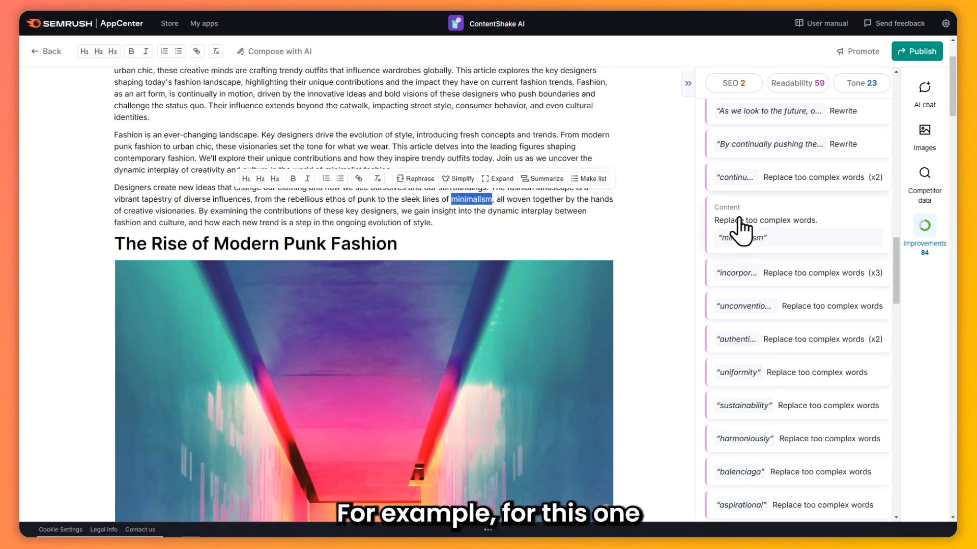
left_click_drag(735, 220, 817, 220)
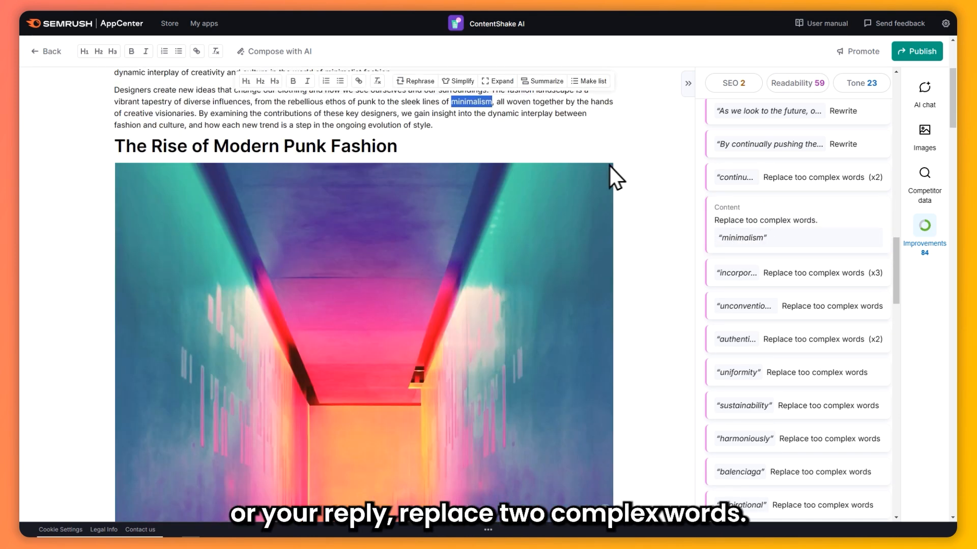
left_click_drag(726, 238, 724, 238)
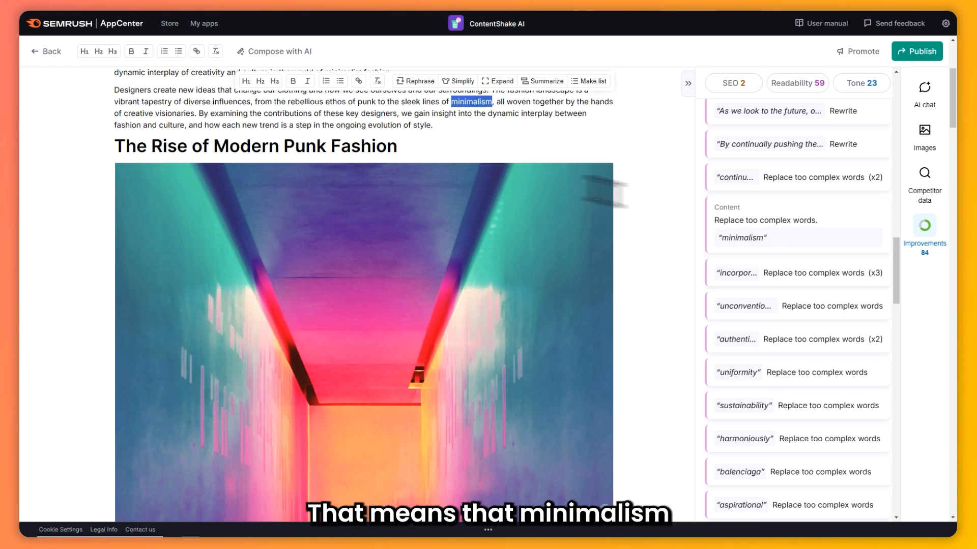
left_click(470, 109)
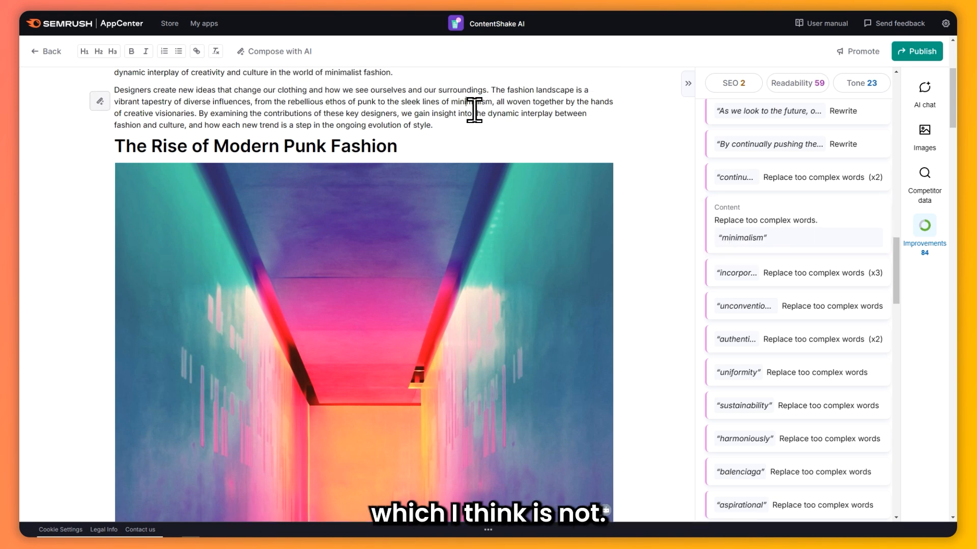
Find the tone improvements and open the too-formal suggestion for "As designers continue to innovate" to locate that sentence in the article
scroll(475, 110, "up", 2)
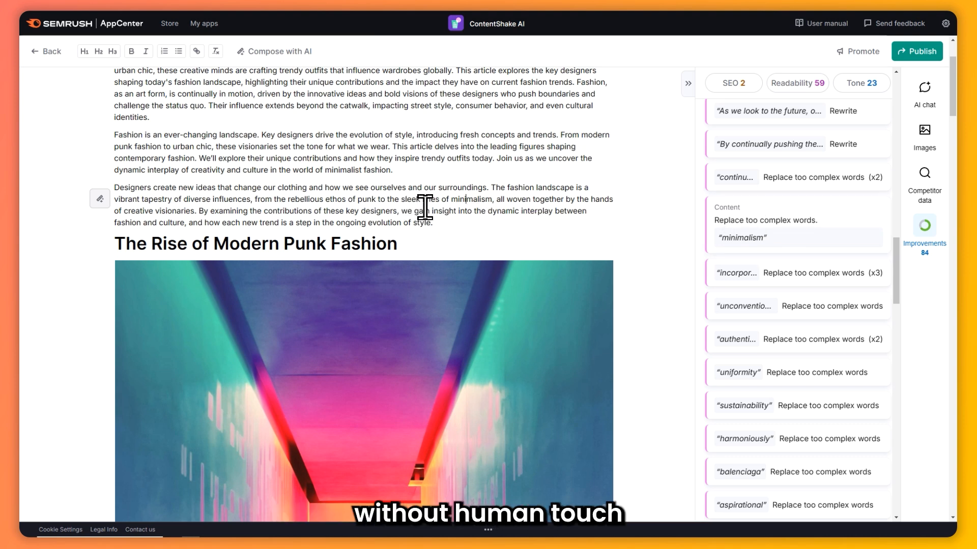
left_click(643, 245)
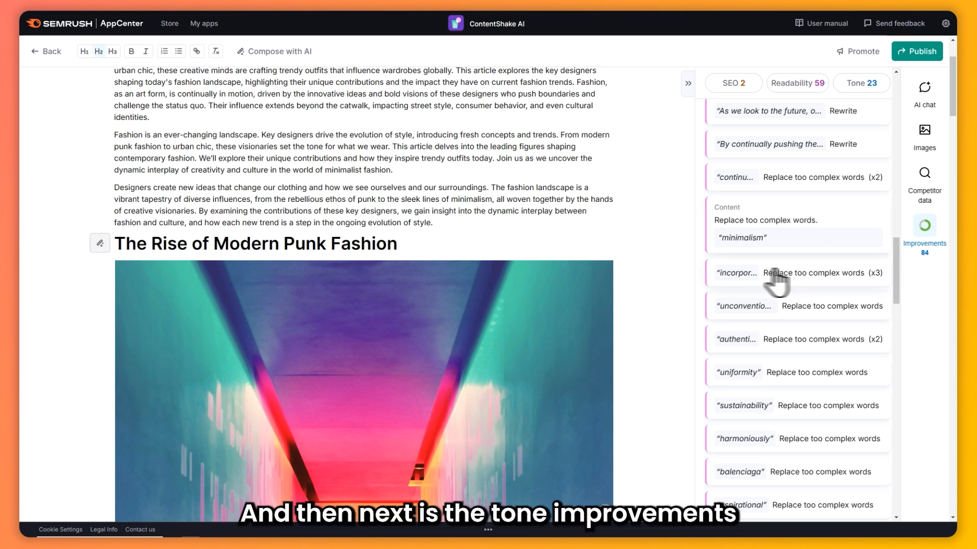
scroll(818, 275, "down", 10)
scroll(818, 273, "down", 7)
scroll(747, 266, "up", 4)
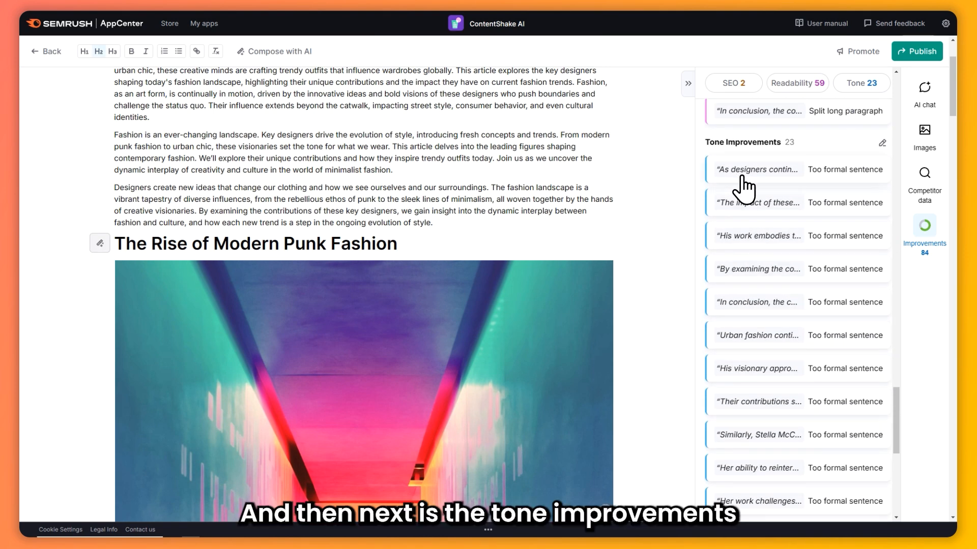
left_click_drag(705, 142, 767, 142)
left_click(834, 174)
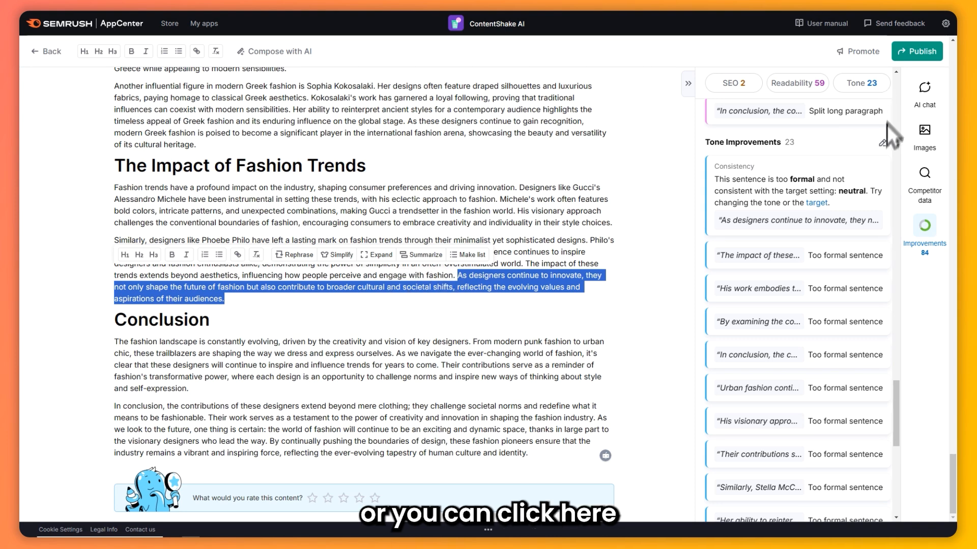
Examine the available tone types in the article's target settings without changing them, and look through the remaining tone improvements
left_click(882, 143)
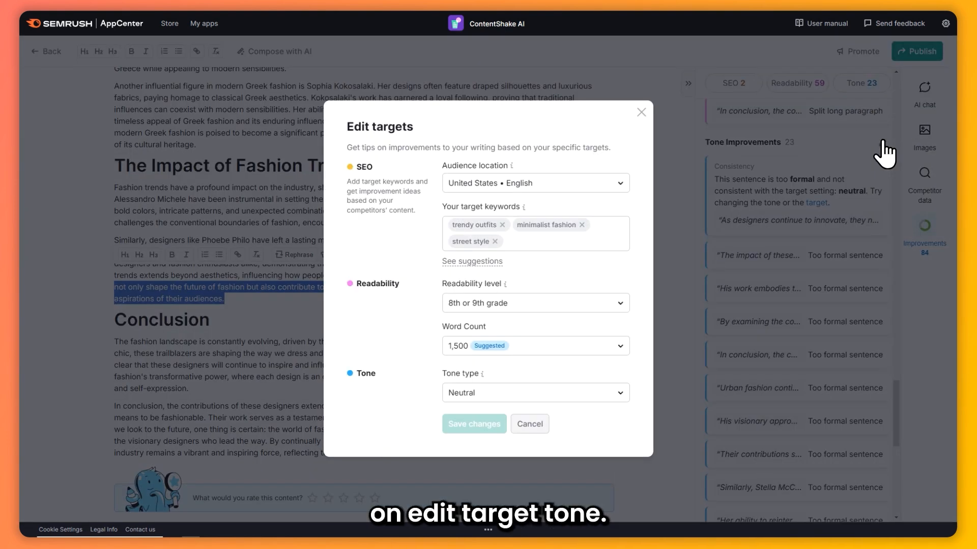
left_click(489, 395)
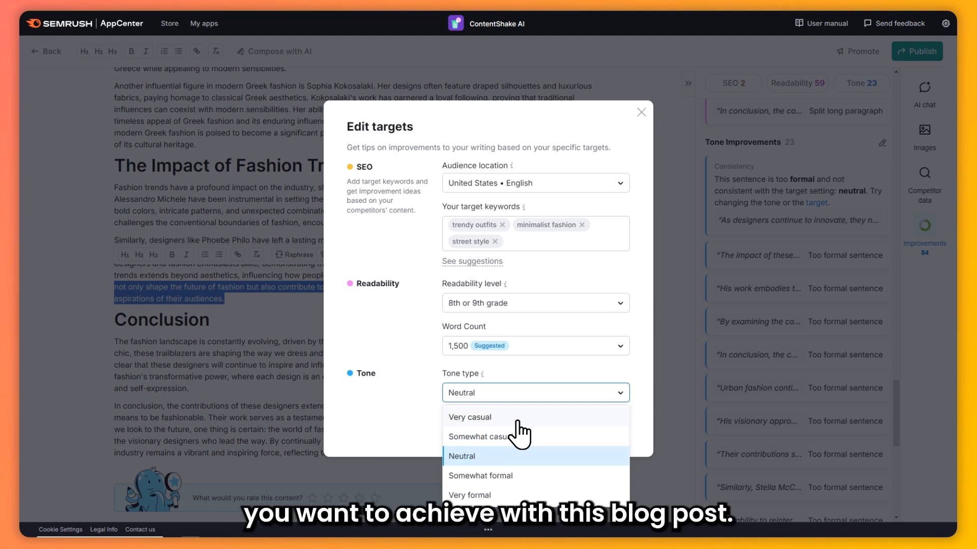
left_click(642, 112)
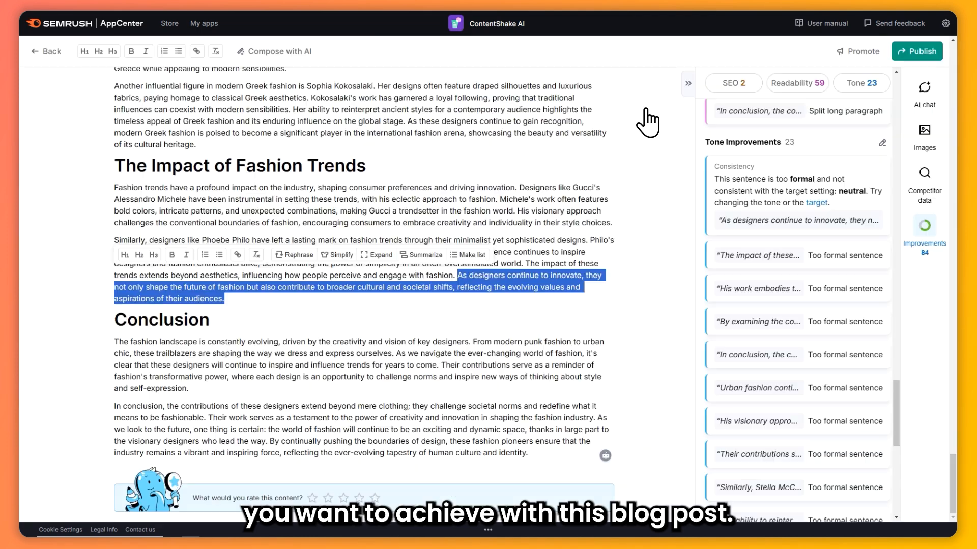
scroll(794, 229, "down", 5)
scroll(807, 288, "down", 4)
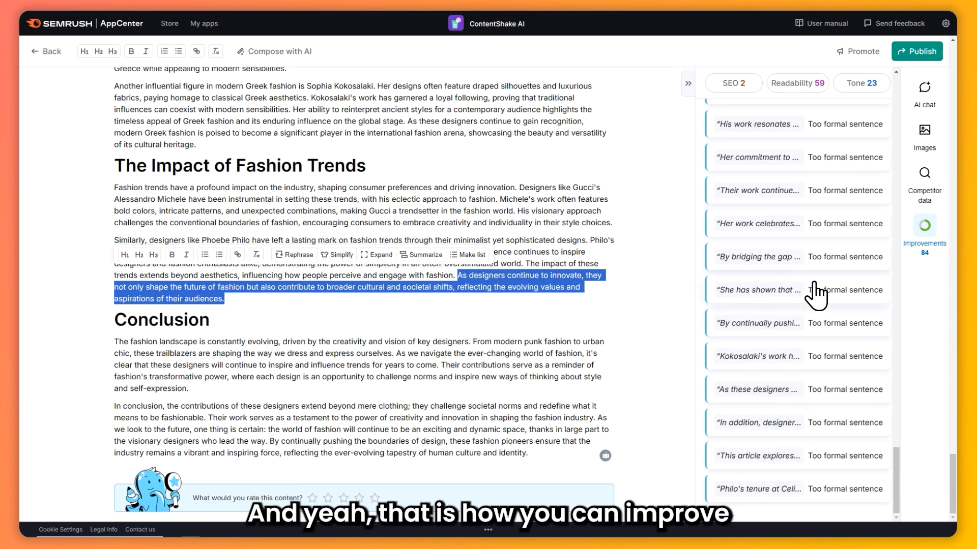
scroll(809, 290, "up", 15)
scroll(812, 284, "up", 10)
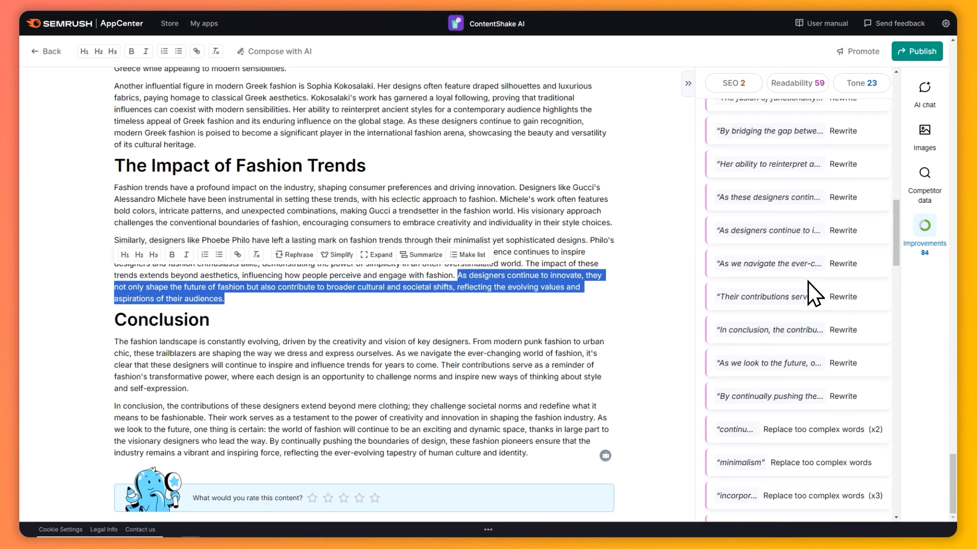
Collapse the improvements list and open the article's publishing and sharing options to examine the Wordpress.org option
left_click(687, 84)
left_click(922, 53)
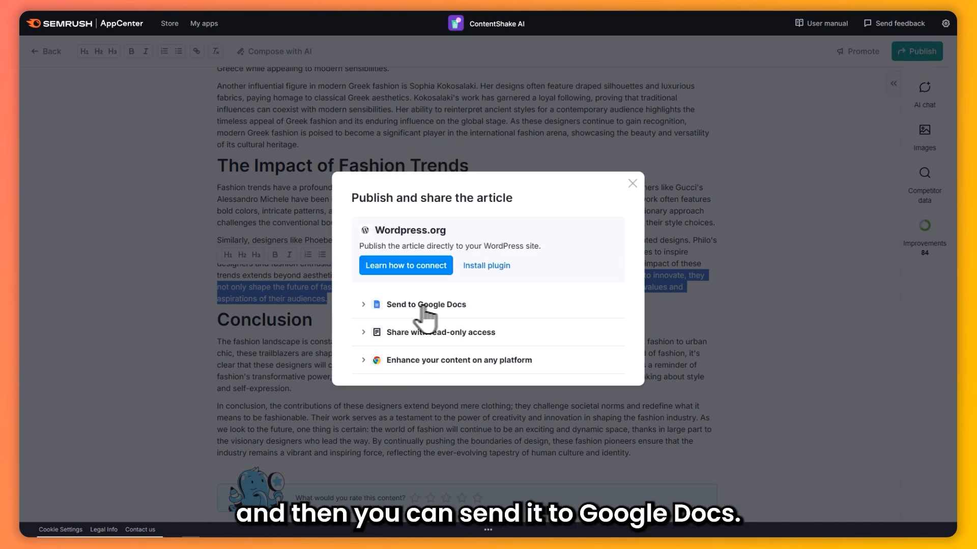
left_click_drag(375, 231, 448, 231)
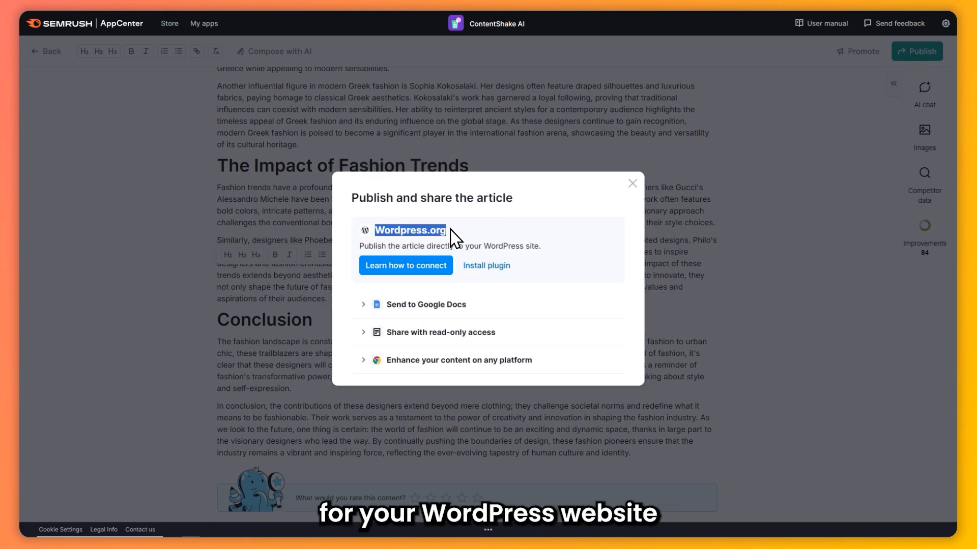